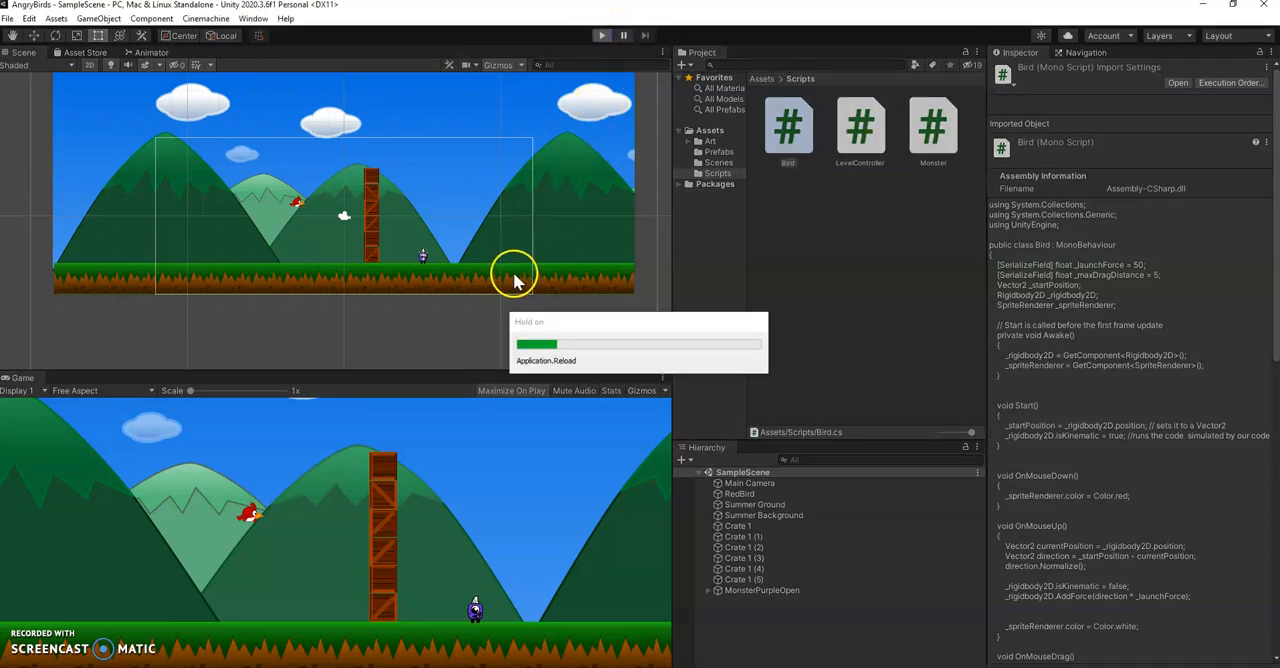
# Play-test the scene by launching the red bird repeatedly at the crate tower and monster, and exit play mode
pyautogui.click(443, 471)
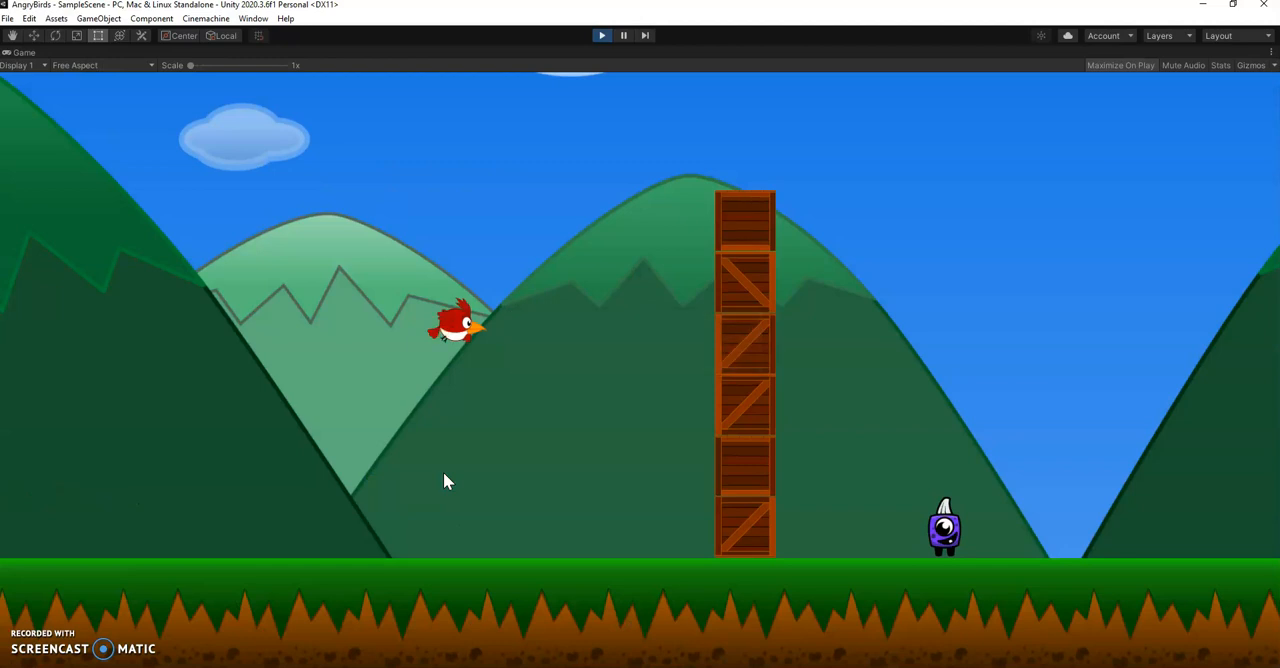
pyautogui.click(474, 350)
pyautogui.moveTo(466, 334); pyautogui.dragTo(254, 617)
pyautogui.moveTo(57, 305); pyautogui.dragTo(481, 658)
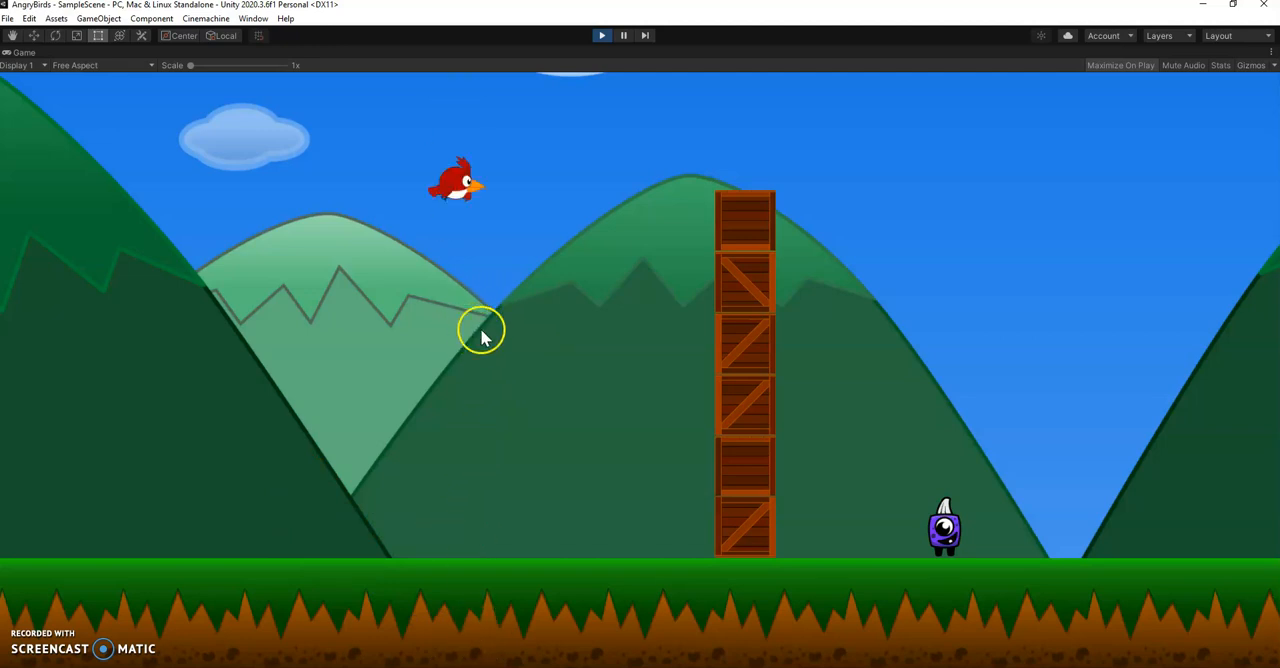
pyautogui.moveTo(443, 534); pyautogui.dragTo(233, 463)
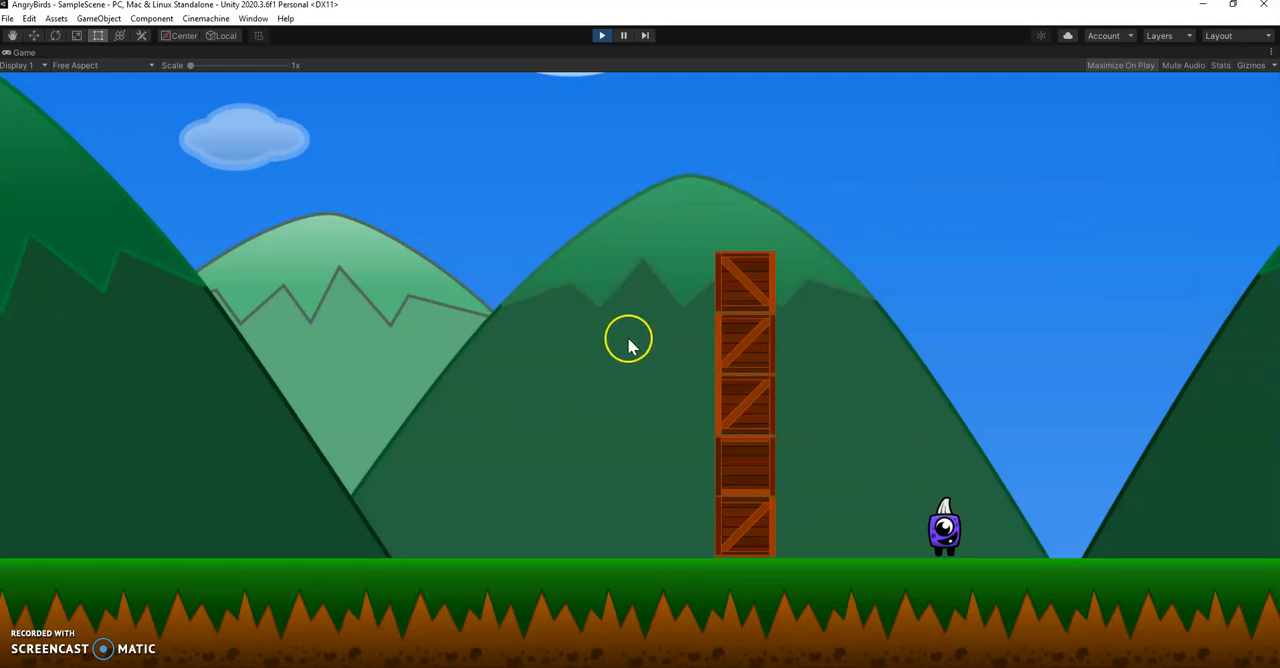
pyautogui.moveTo(455, 323); pyautogui.dragTo(320, 368)
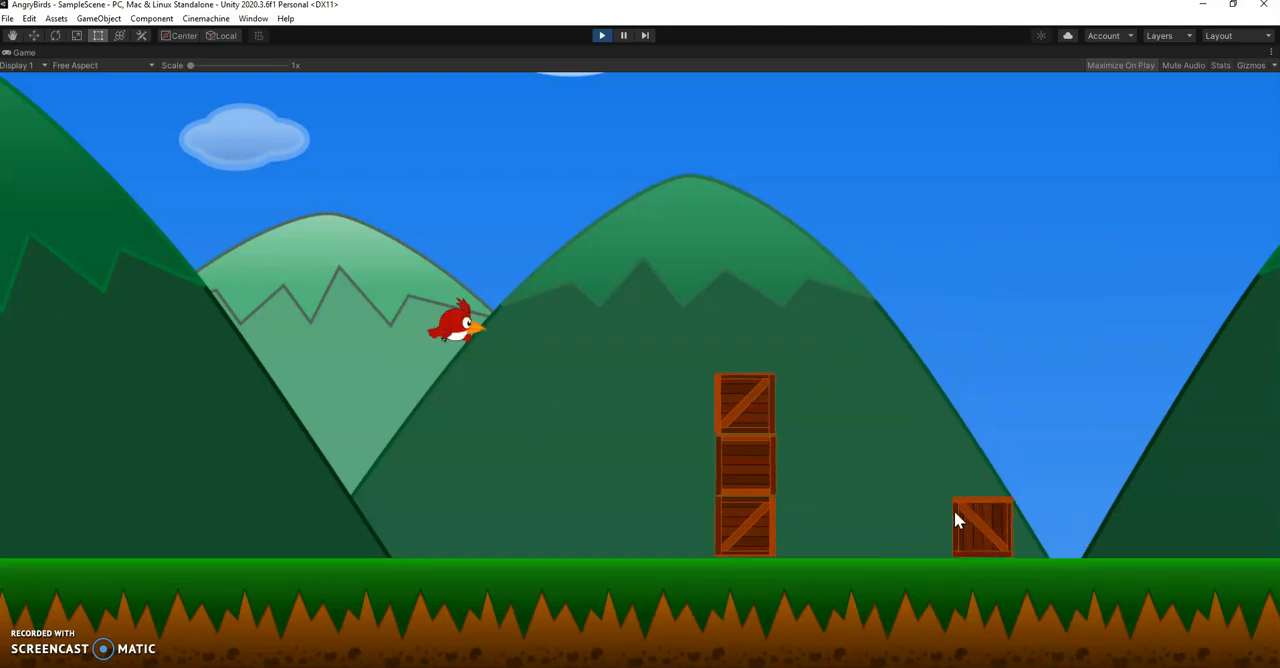
pyautogui.moveTo(460, 322); pyautogui.dragTo(417, 297)
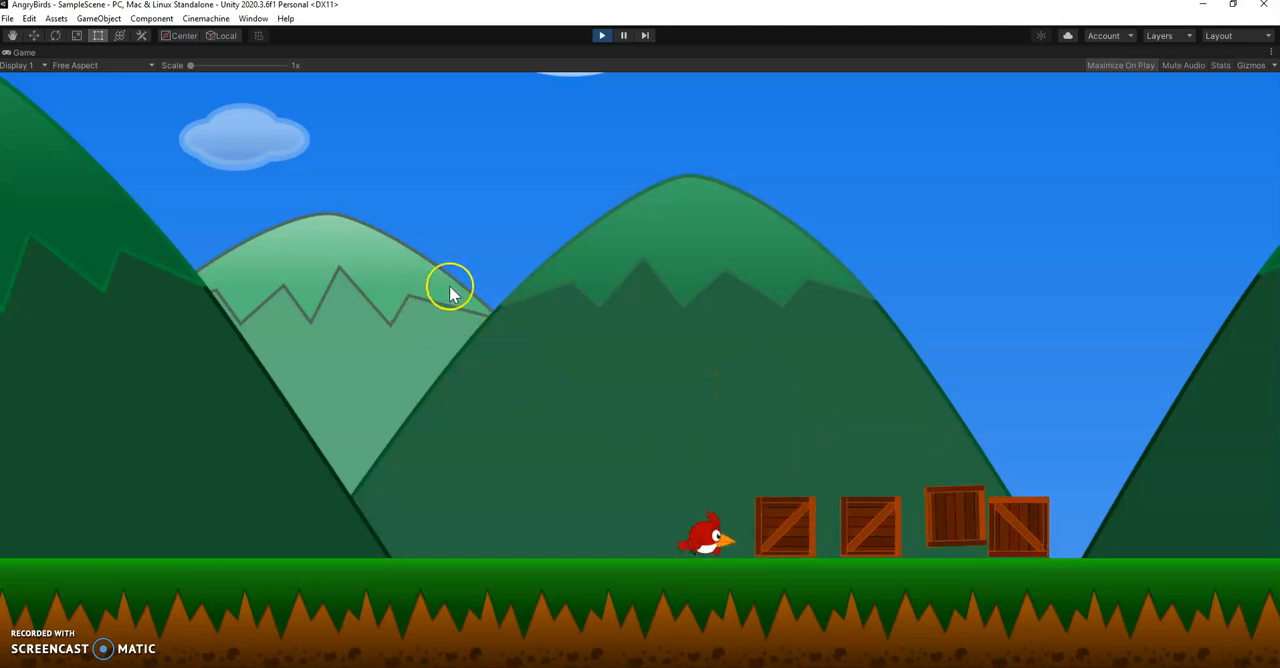
pyautogui.click(708, 530)
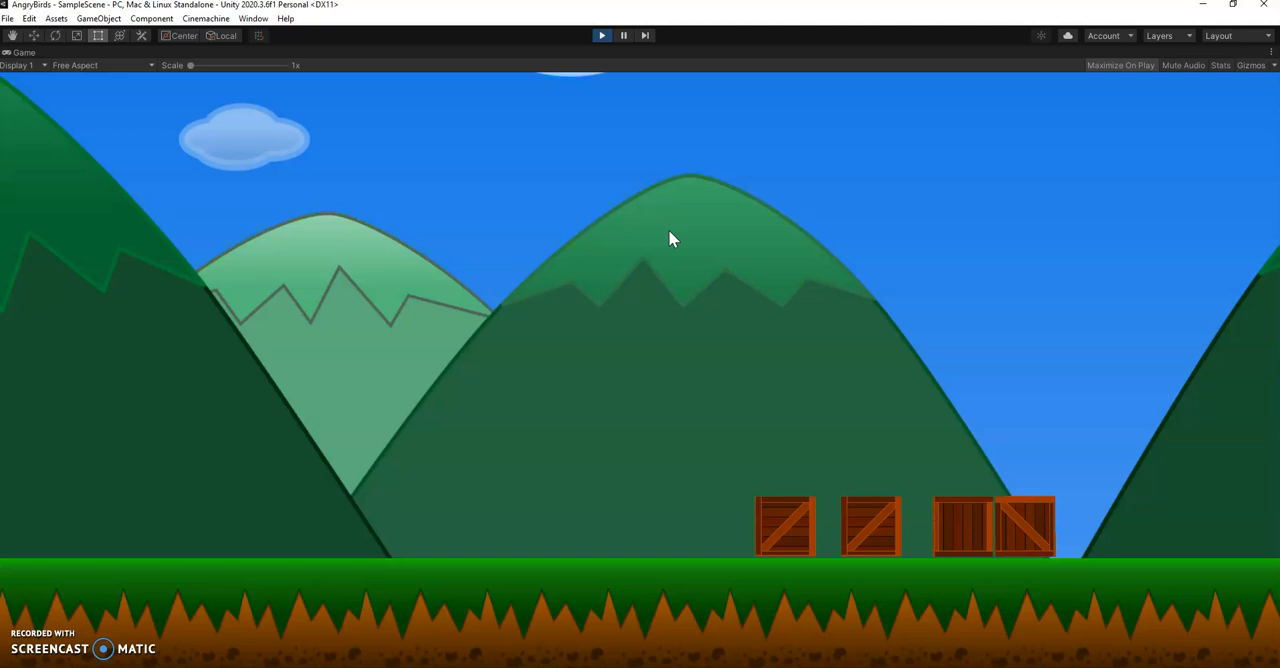
pyautogui.click(604, 36)
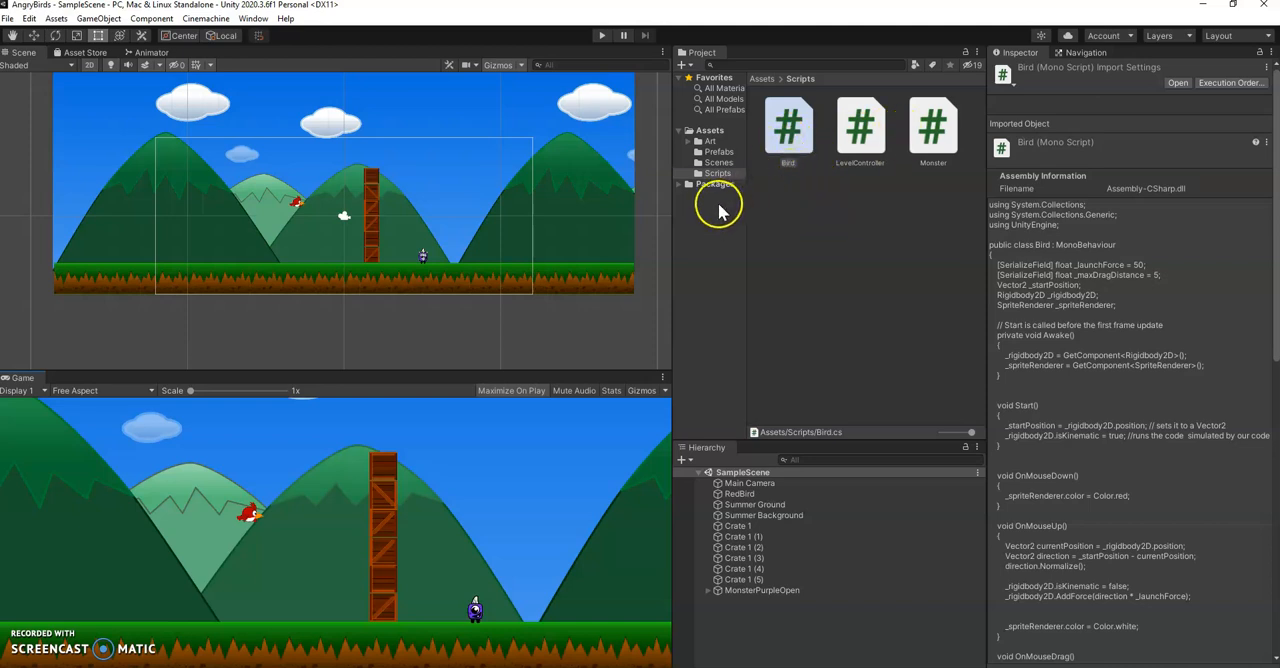
# Open the Bird script in Visual Studio and review its fields and the Awake, Start and OnMouseDown methods
pyautogui.click(866, 140)
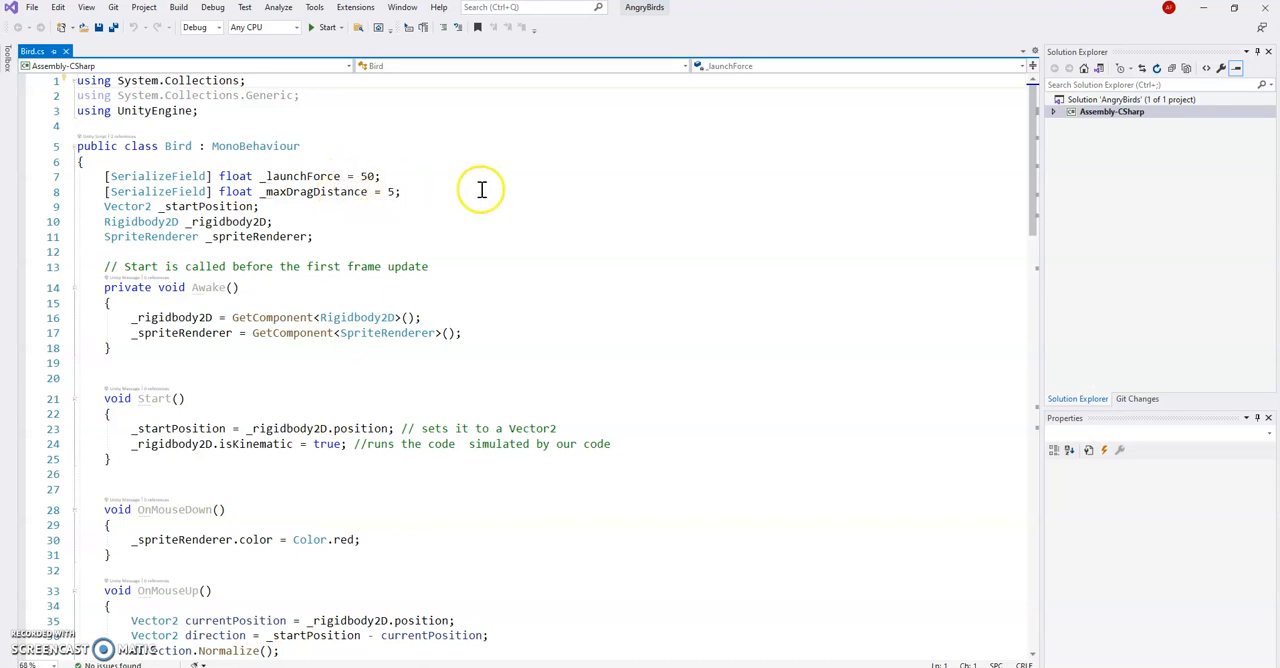
pyautogui.keyDown('ctrl'); pyautogui.scroll(3, 481, 189); pyautogui.keyUp('ctrl')
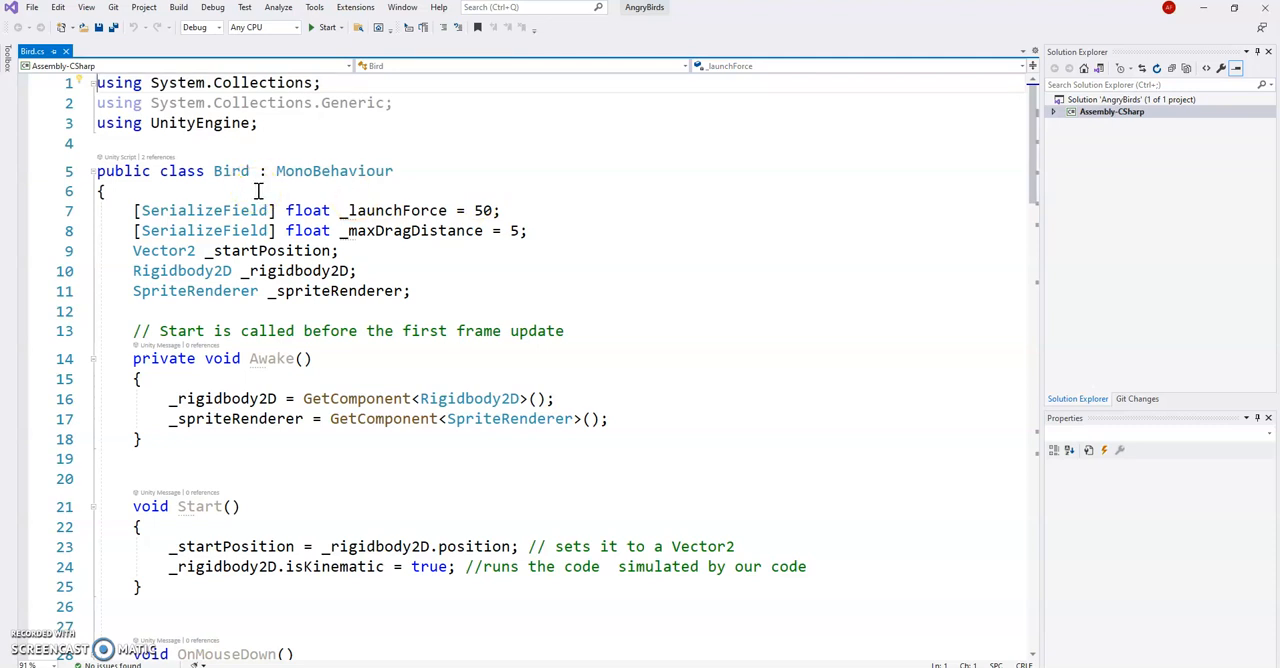
pyautogui.scroll(-2, 257, 192)
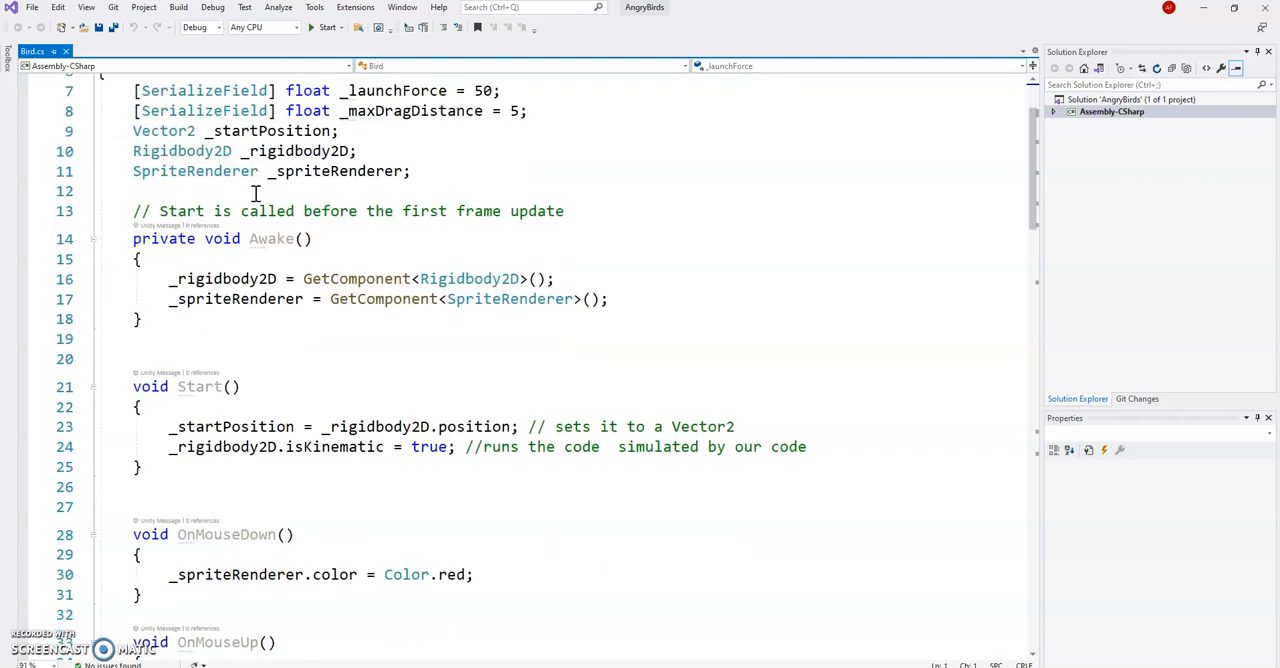
pyautogui.scroll(-2, 257, 200)
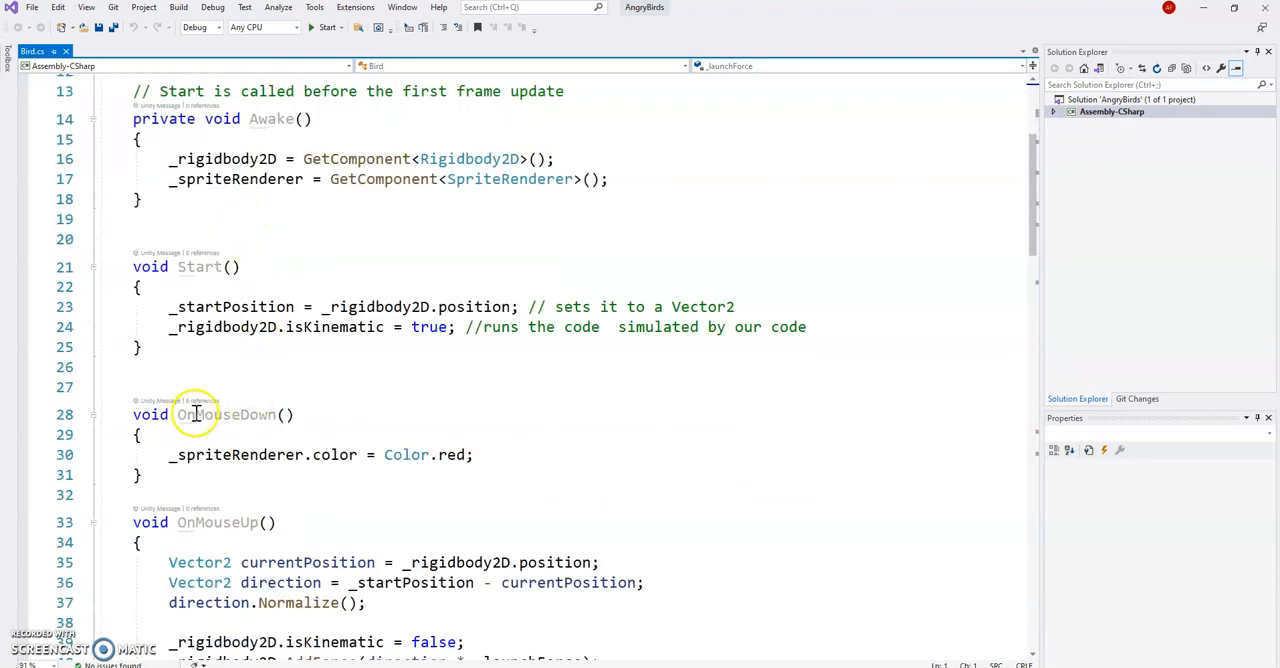
pyautogui.moveTo(217, 417)
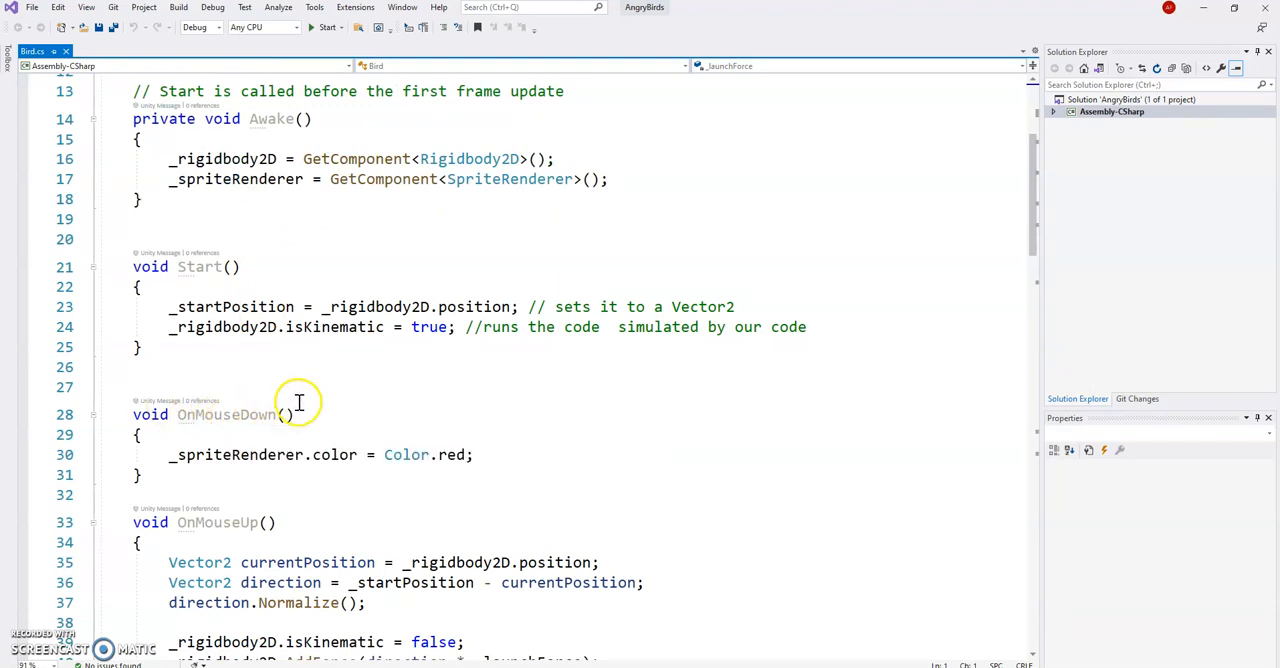
pyautogui.scroll(-1, 294, 400)
pyautogui.moveTo(275, 452)
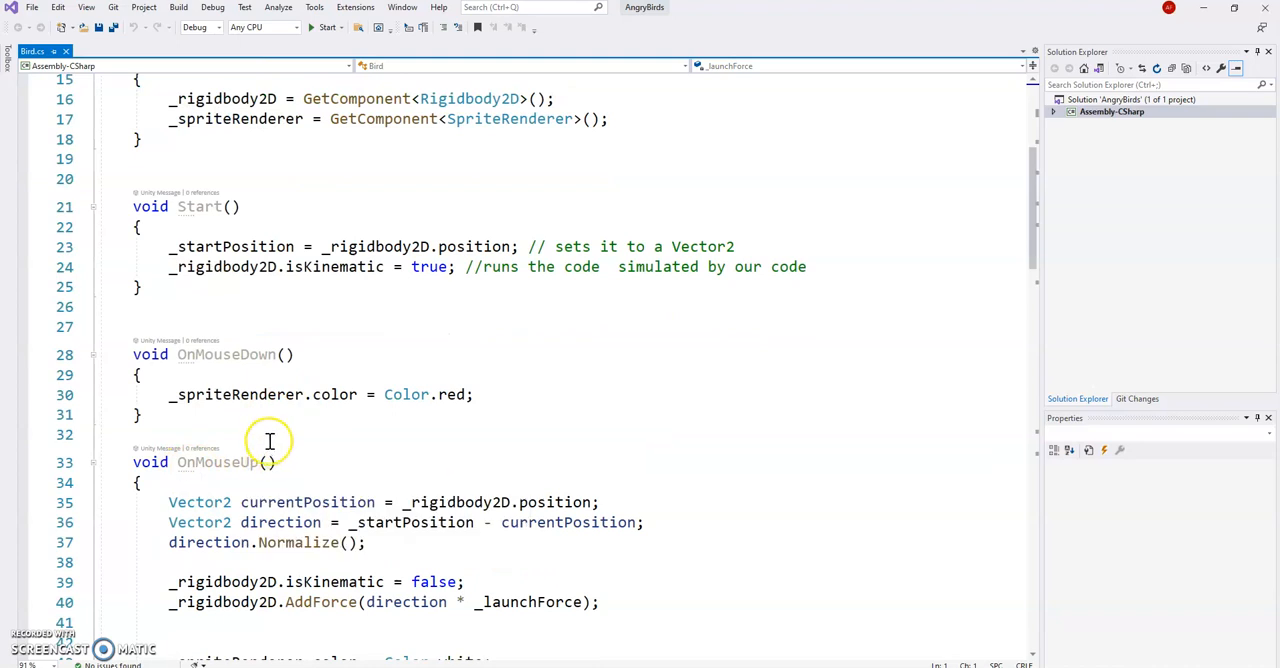
# Review the OnMouseUp launch code and the OnMouseDrag distance and position limits in the Bird script
pyautogui.scroll(-2, 247, 364)
pyautogui.scroll(-4, 243, 364)
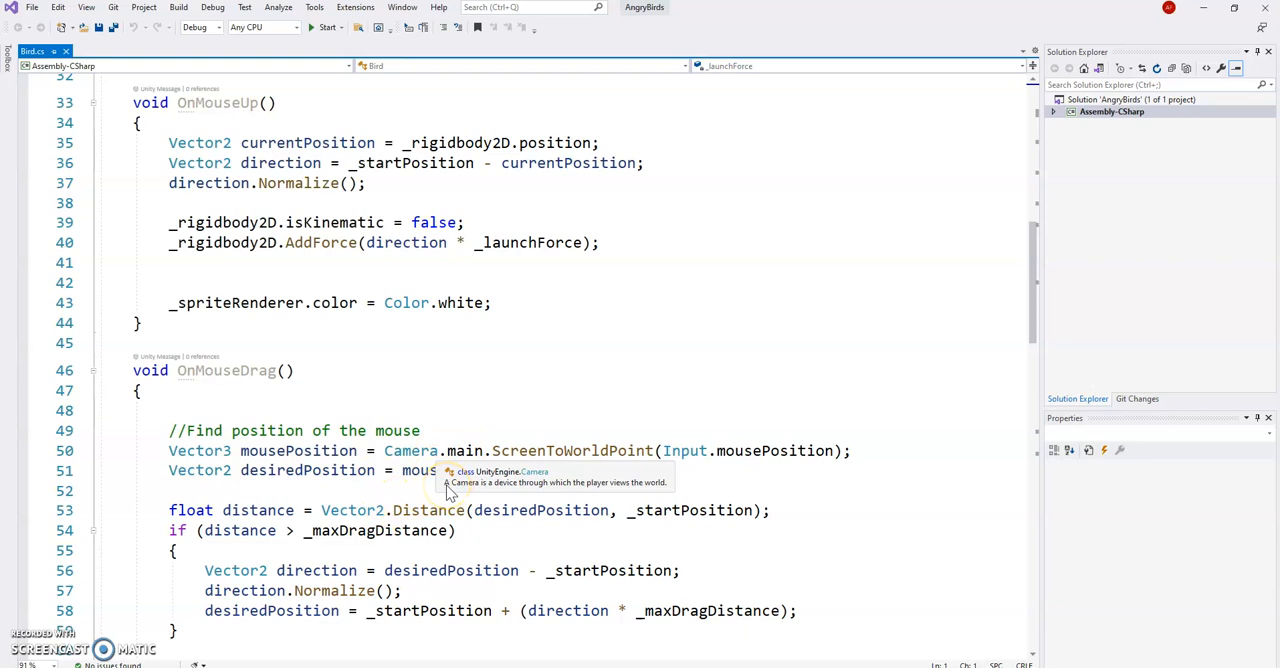
pyautogui.scroll(-1, 344, 572)
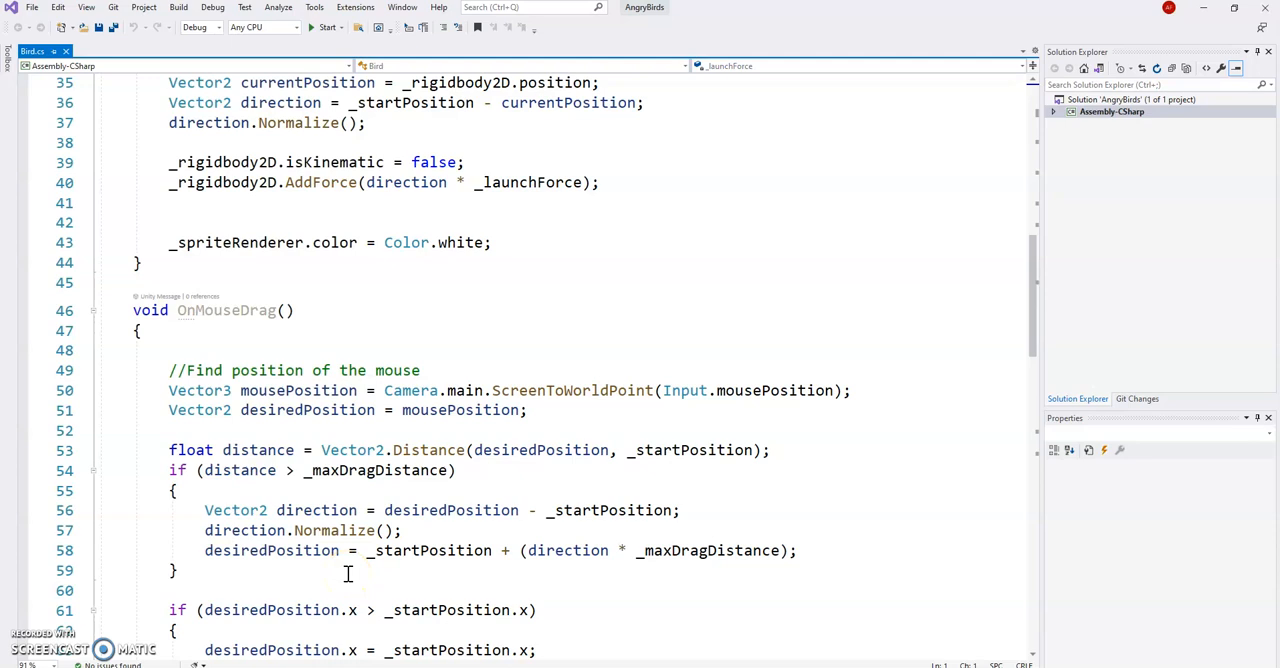
pyautogui.scroll(-3, 349, 570)
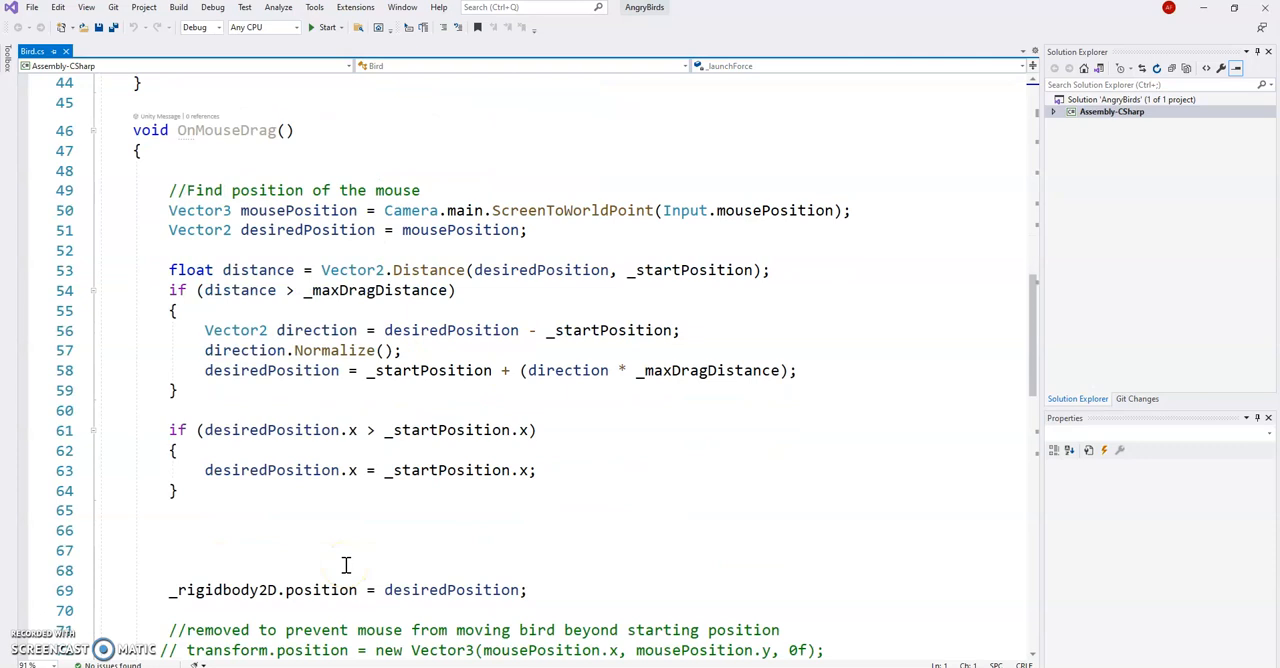
pyautogui.scroll(-2, 414, 430)
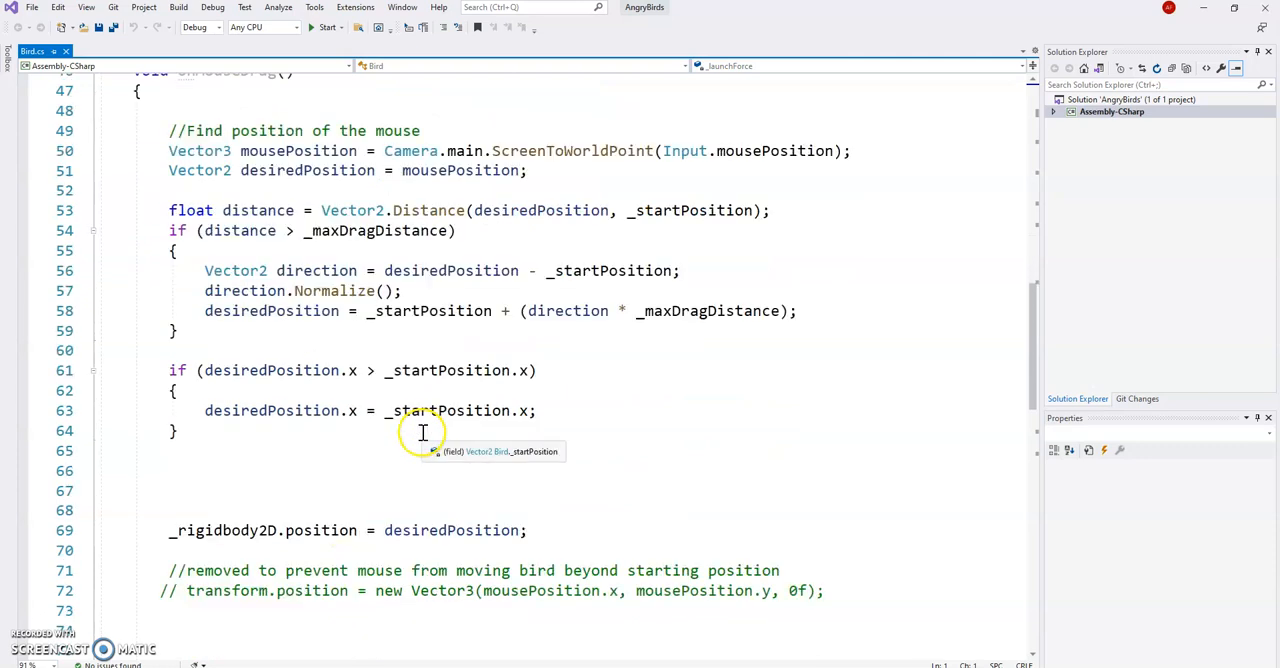
# Examine the Bird script's OnCollisionEnter2D method and ResetAfterDelay coroutine, and return to the OnMouseDrag code
pyautogui.scroll(-7, 419, 430)
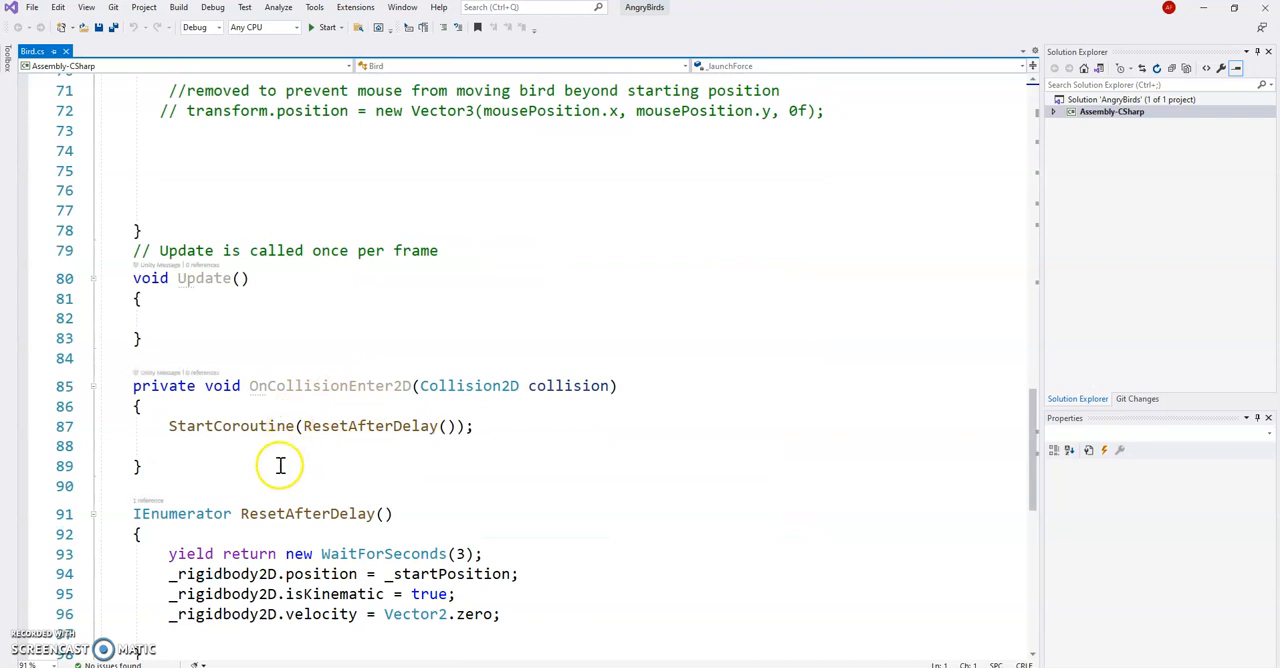
pyautogui.scroll(-1, 276, 465)
pyautogui.scroll(-1, 276, 465)
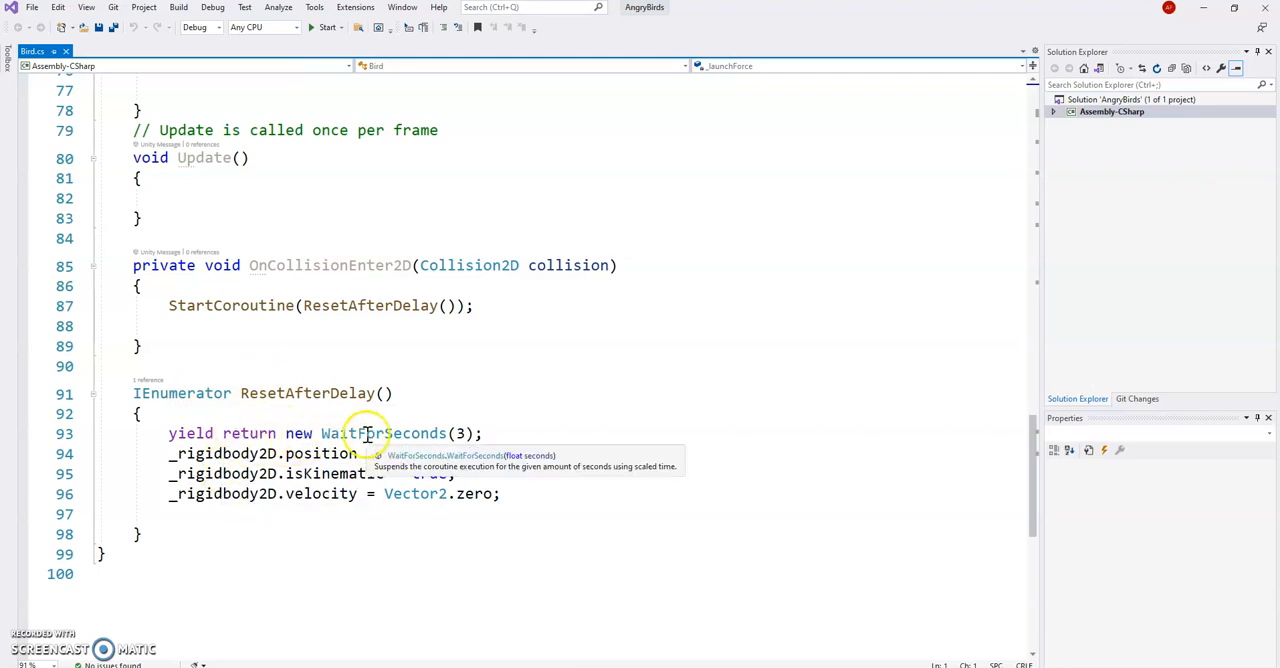
pyautogui.scroll(-3, 368, 433)
pyautogui.scroll(8, 366, 434)
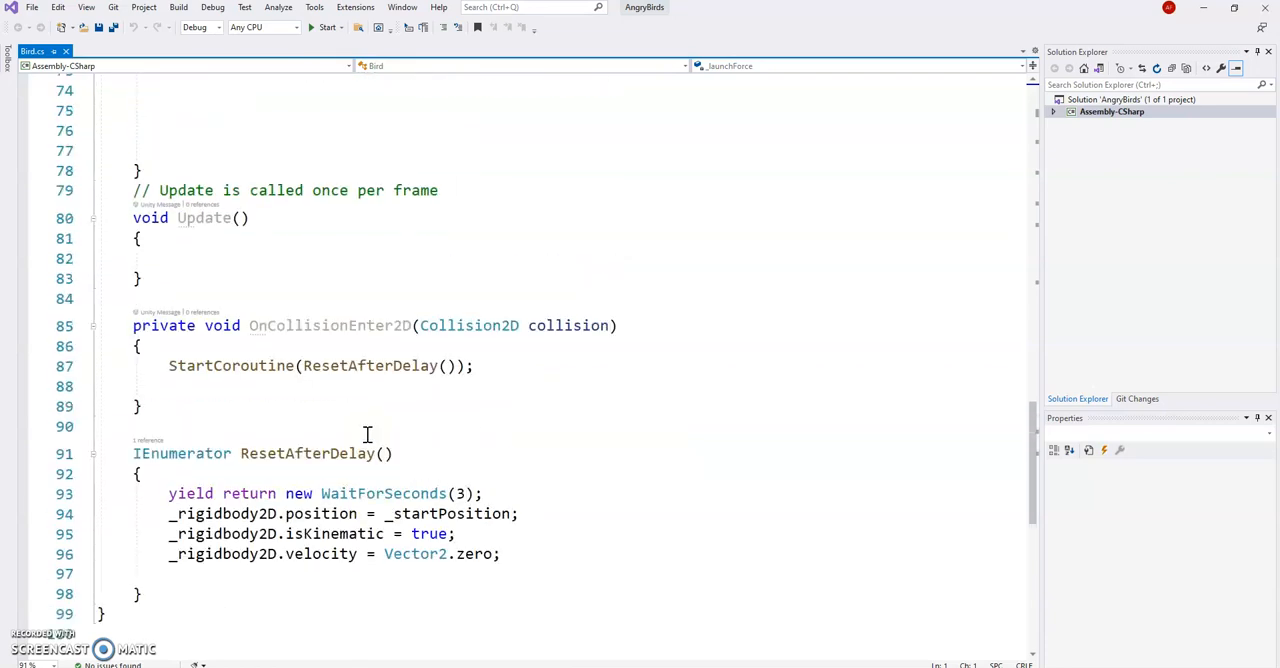
pyautogui.scroll(5, 366, 436)
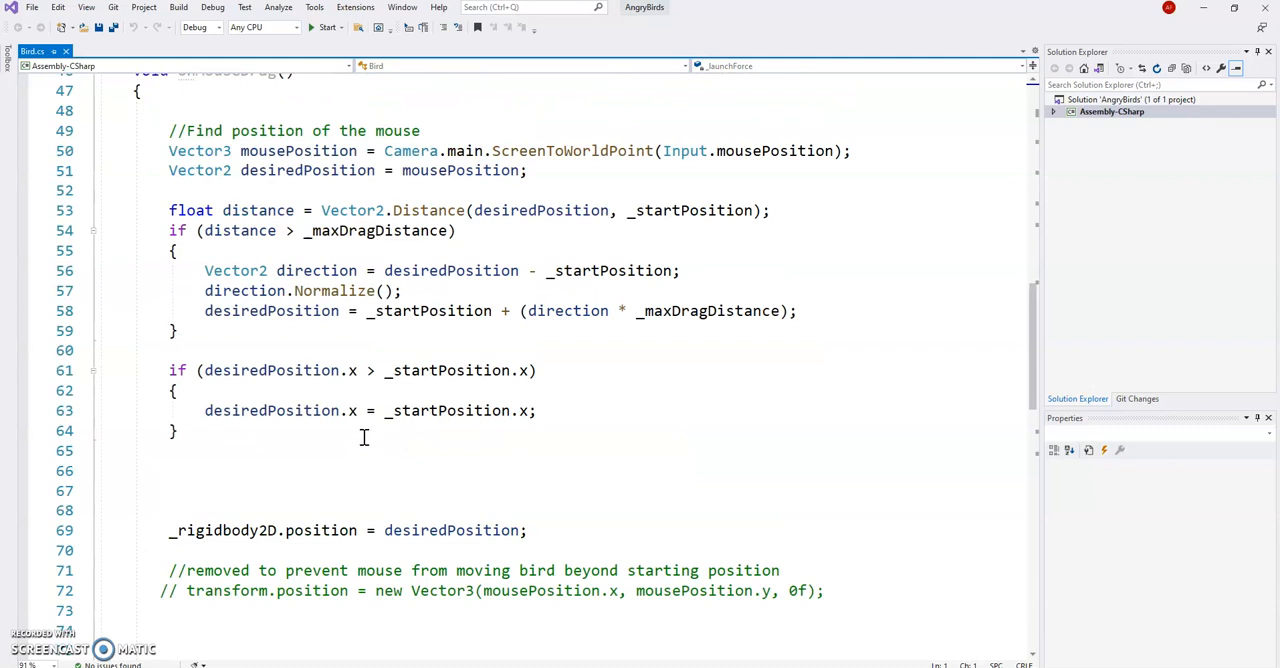
pyautogui.scroll(3, 363, 438)
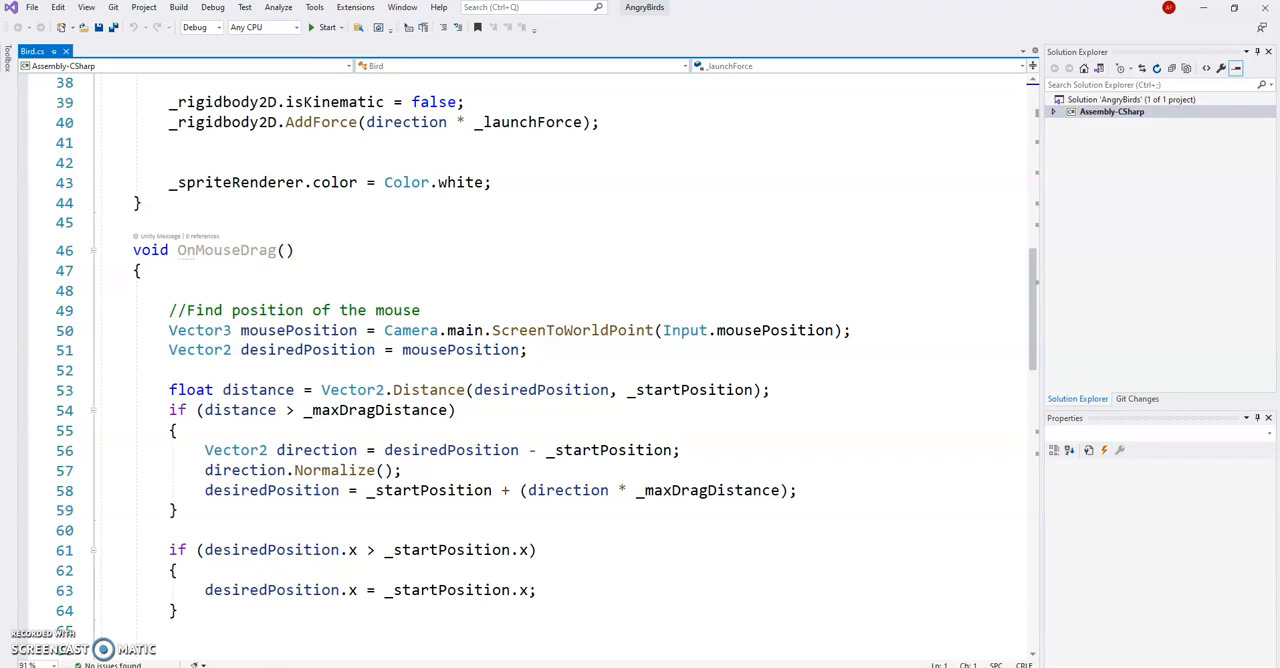
# Open the Monster script from Unity's Scripts folder and review its collision handling, ShouldDieFromCollision check and Die coroutine
pyautogui.hotkey('alt', 'Tab')
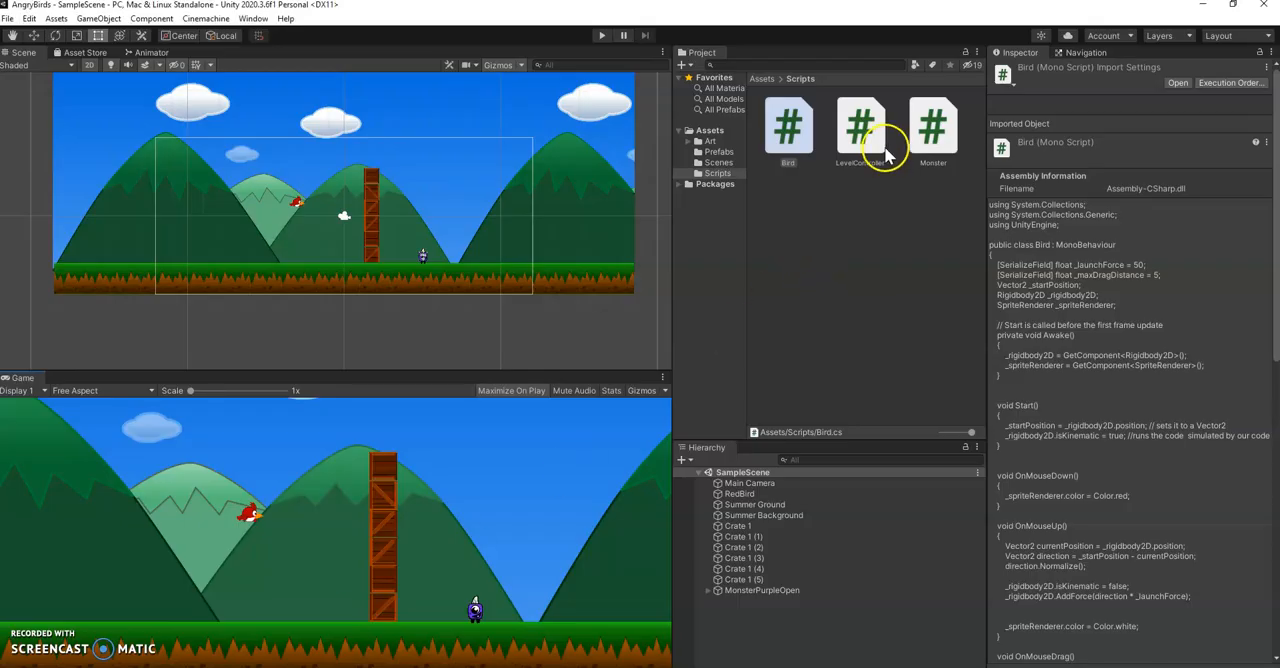
pyautogui.click(934, 143)
pyautogui.doubleClick(935, 145)
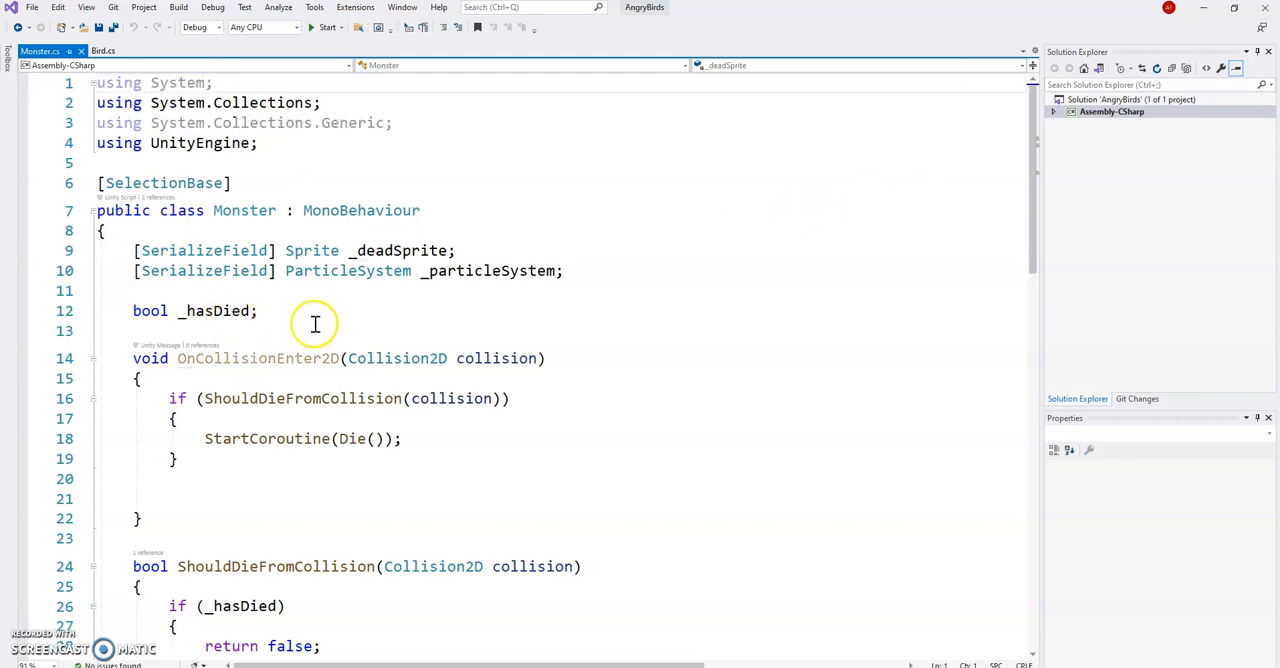
pyautogui.scroll(-1, 310, 320)
pyautogui.scroll(-1, 300, 342)
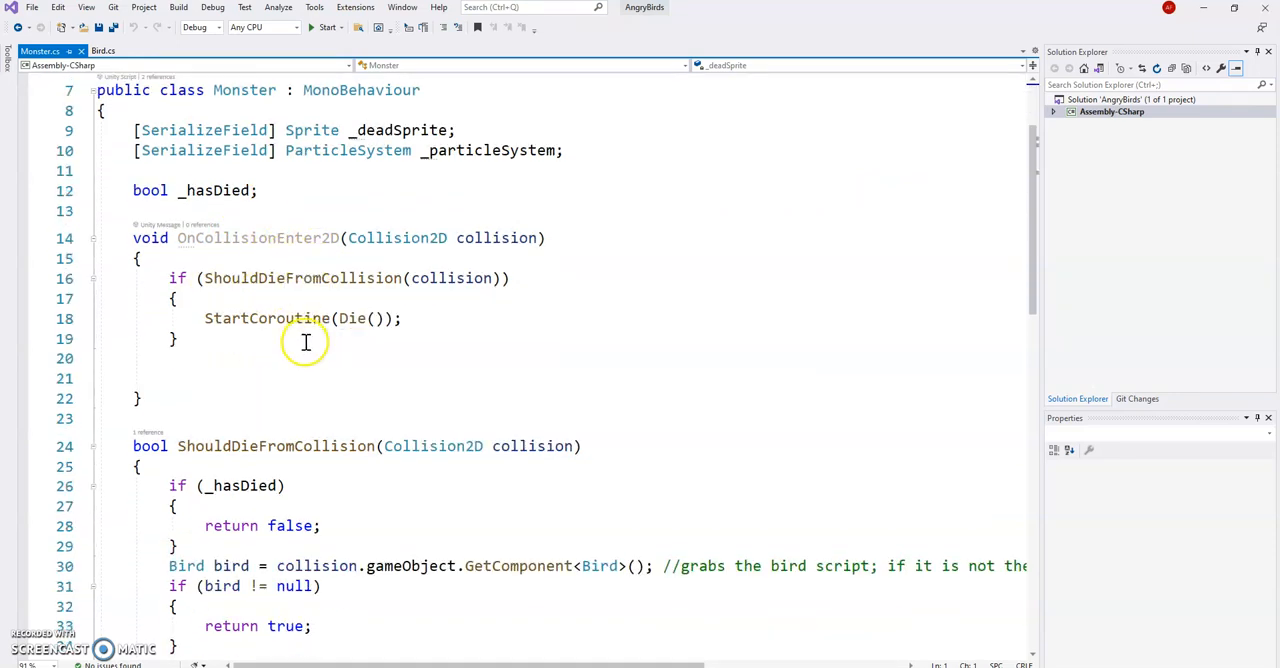
pyautogui.scroll(-3, 249, 348)
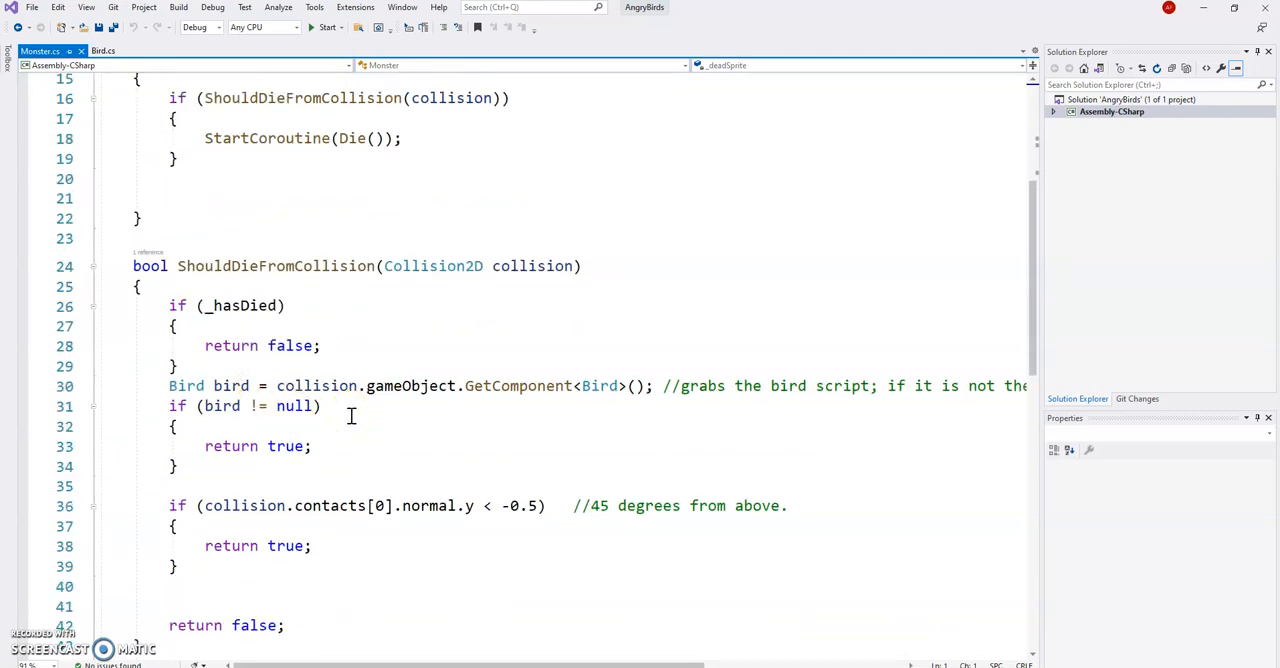
pyautogui.click(383, 521)
pyautogui.scroll(-2, 341, 443)
pyautogui.scroll(-2, 343, 441)
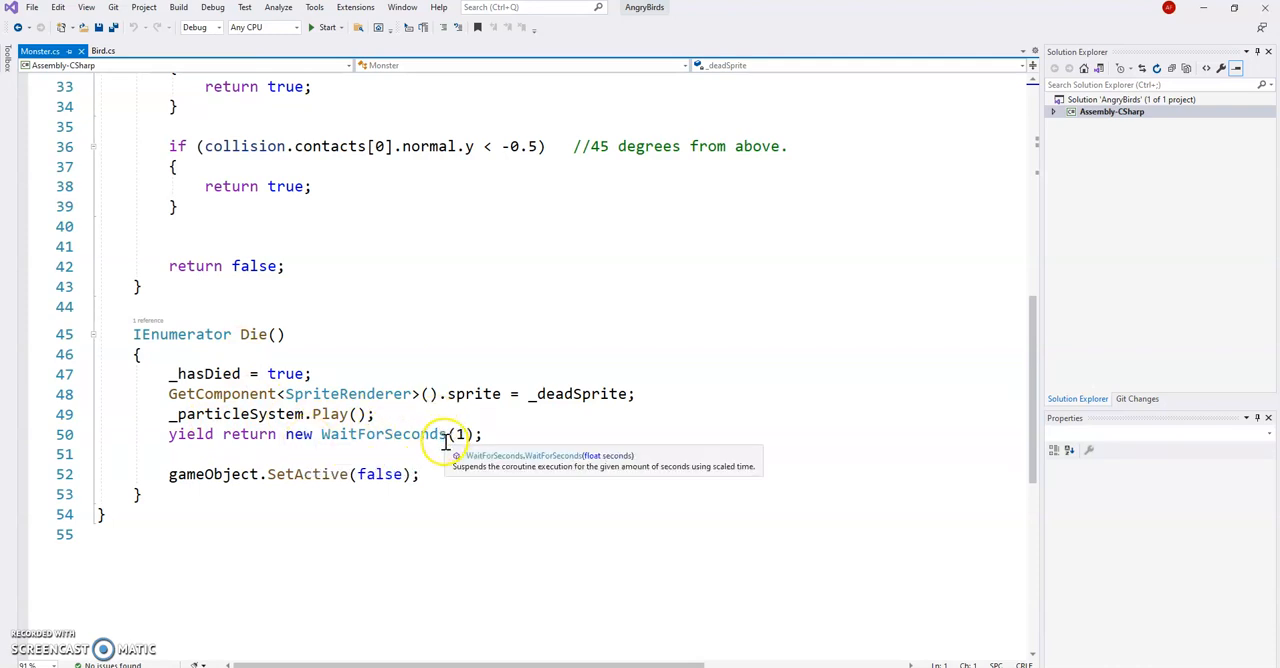
# Open the LevelController script from Unity's Scripts folder and review its OnEnable, Update, GoToNextLevel and MonsterAreAllDead methods
pyautogui.moveTo(209, 667)
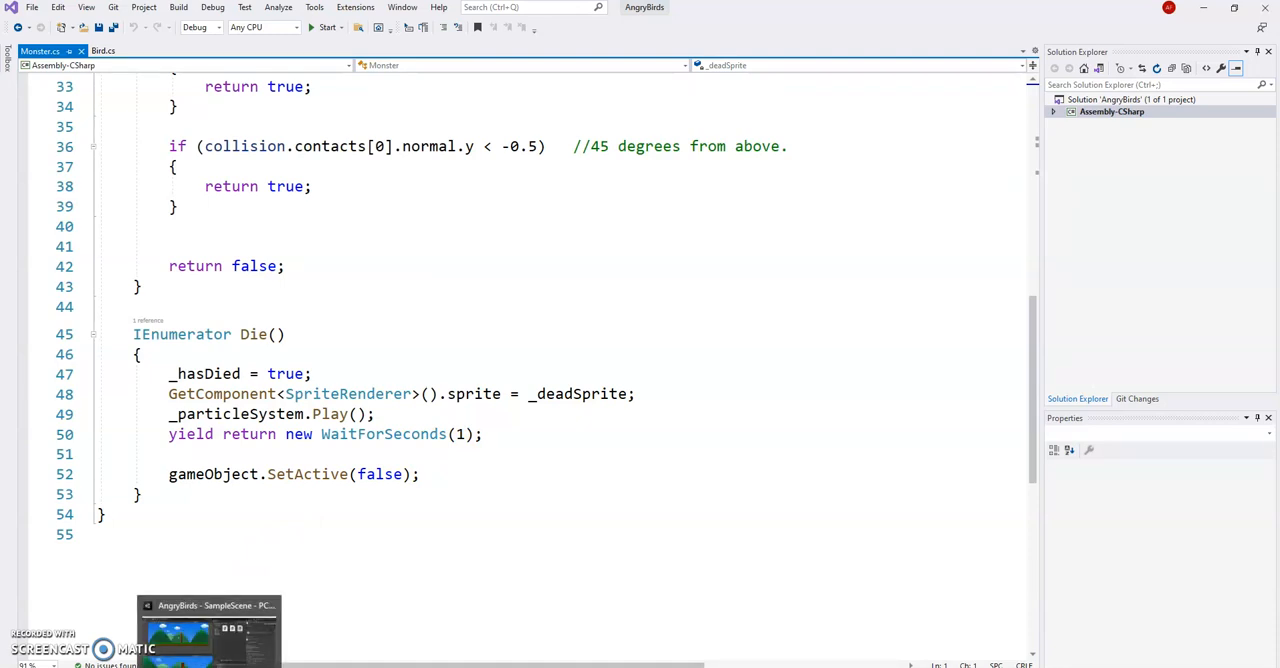
pyautogui.click(209, 630)
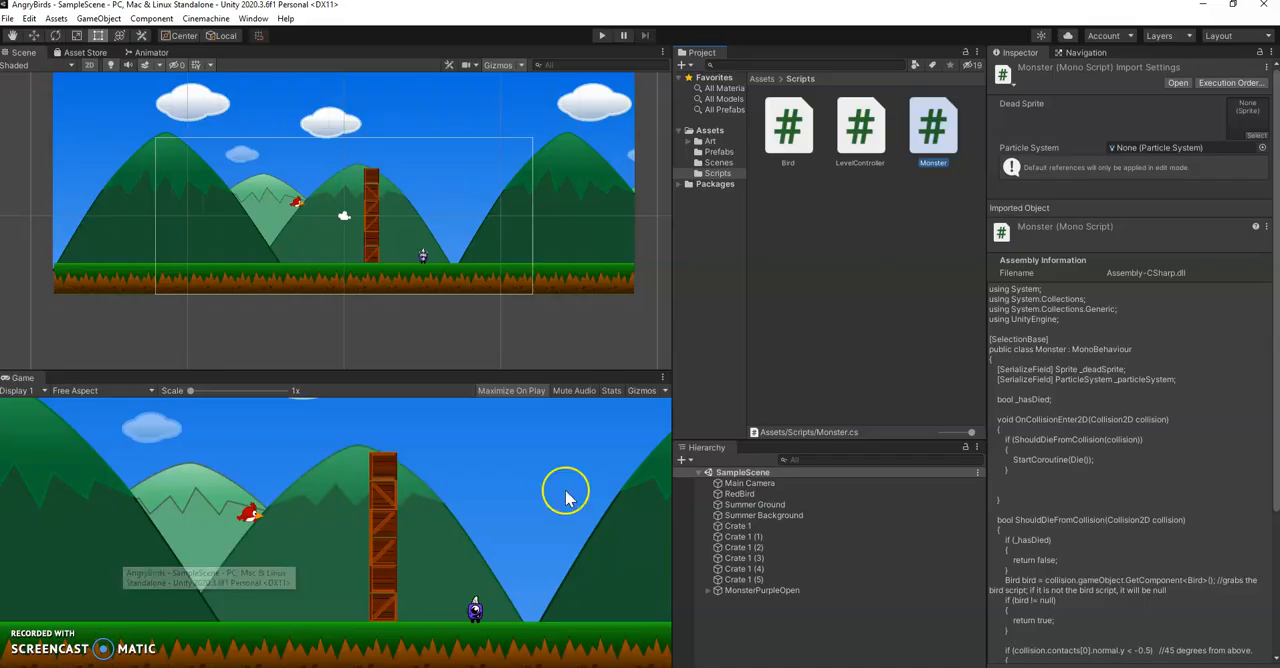
pyautogui.click(862, 134)
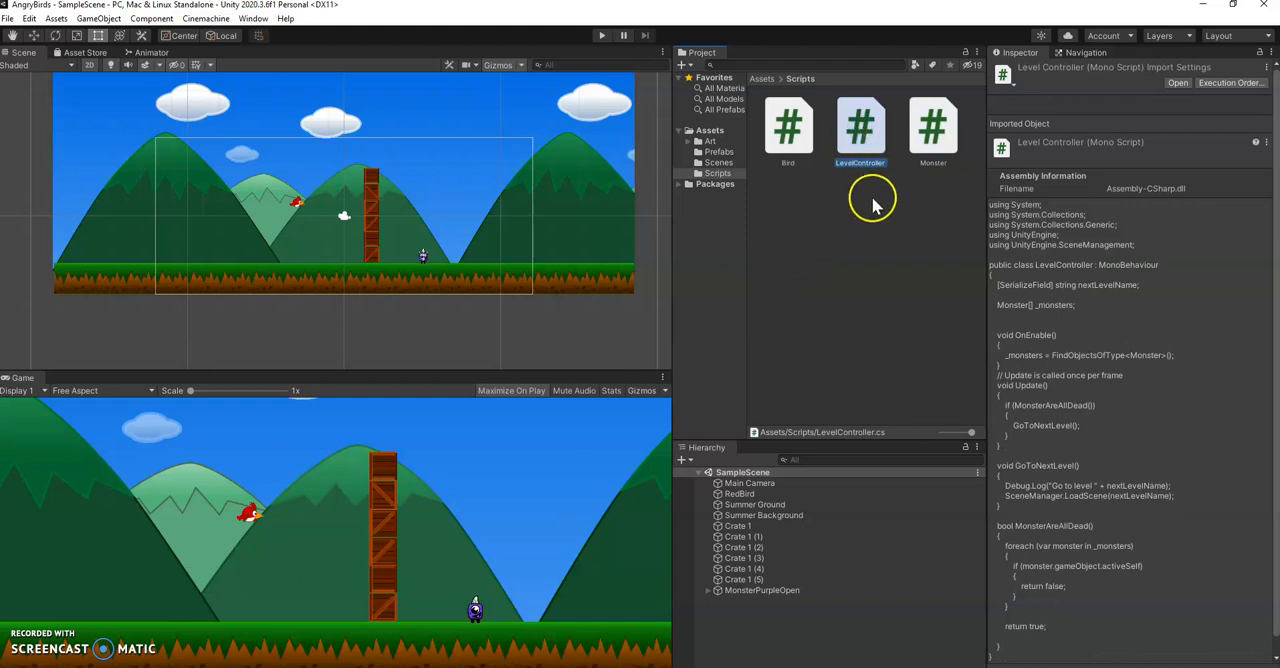
pyautogui.doubleClick(868, 148)
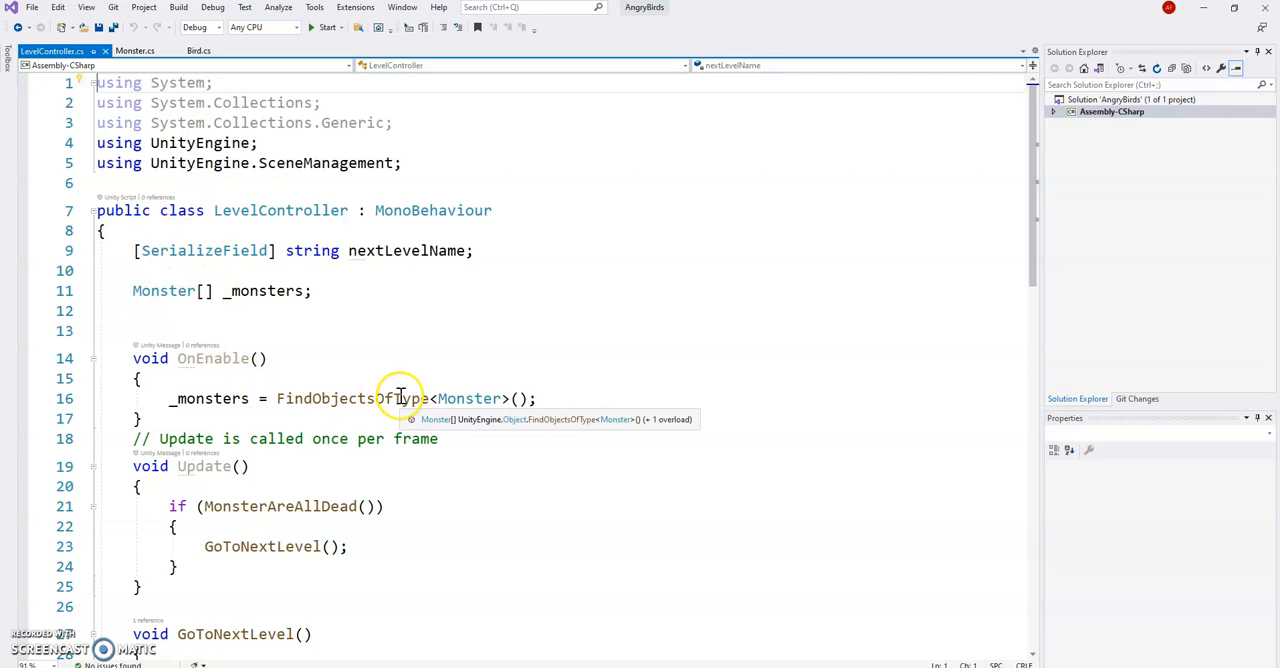
pyautogui.scroll(-1, 400, 398)
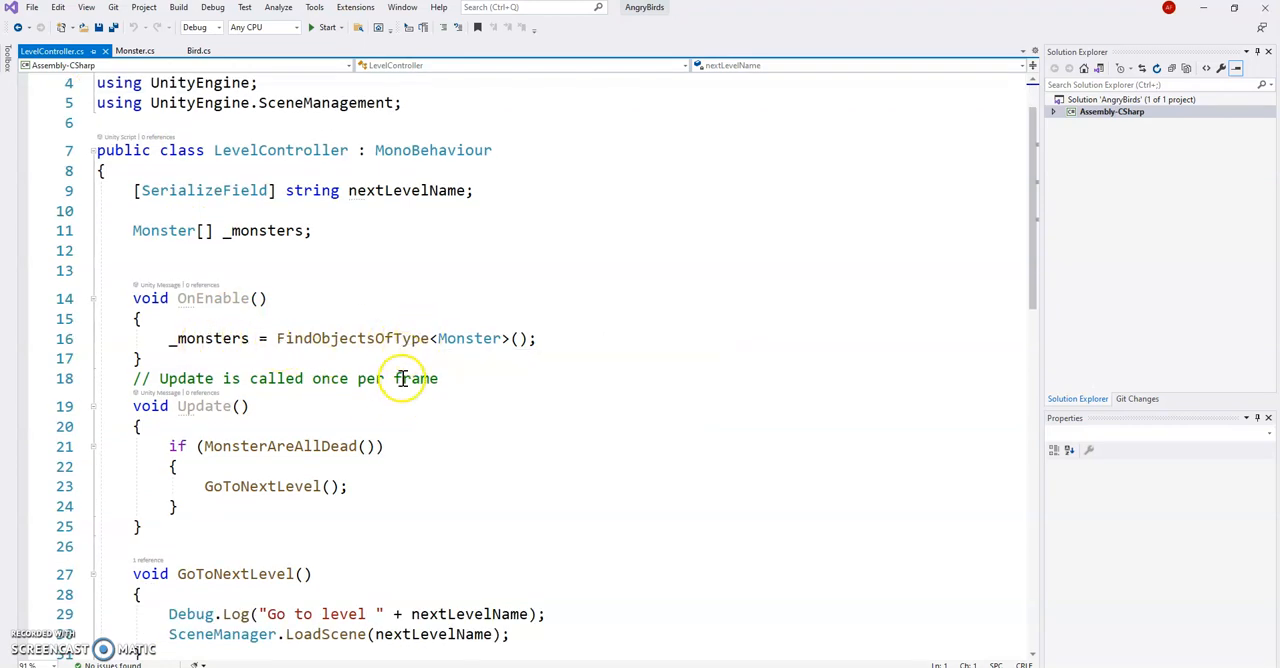
pyautogui.scroll(-2, 401, 378)
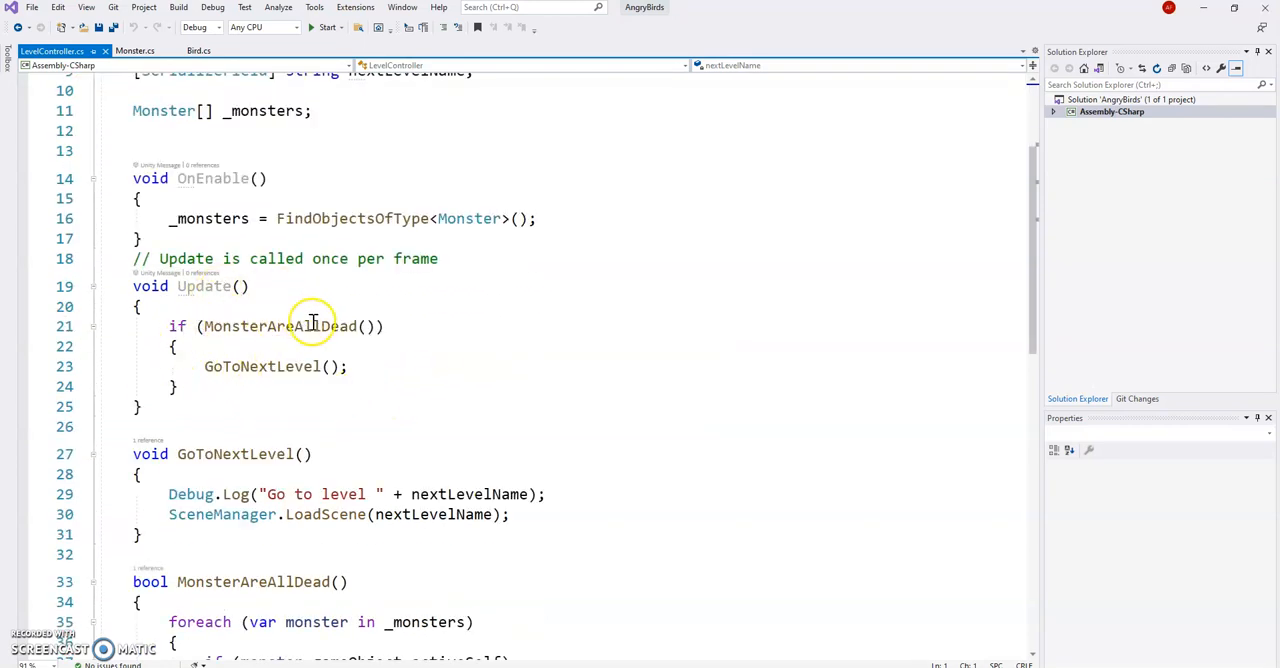
pyautogui.scroll(-3, 336, 374)
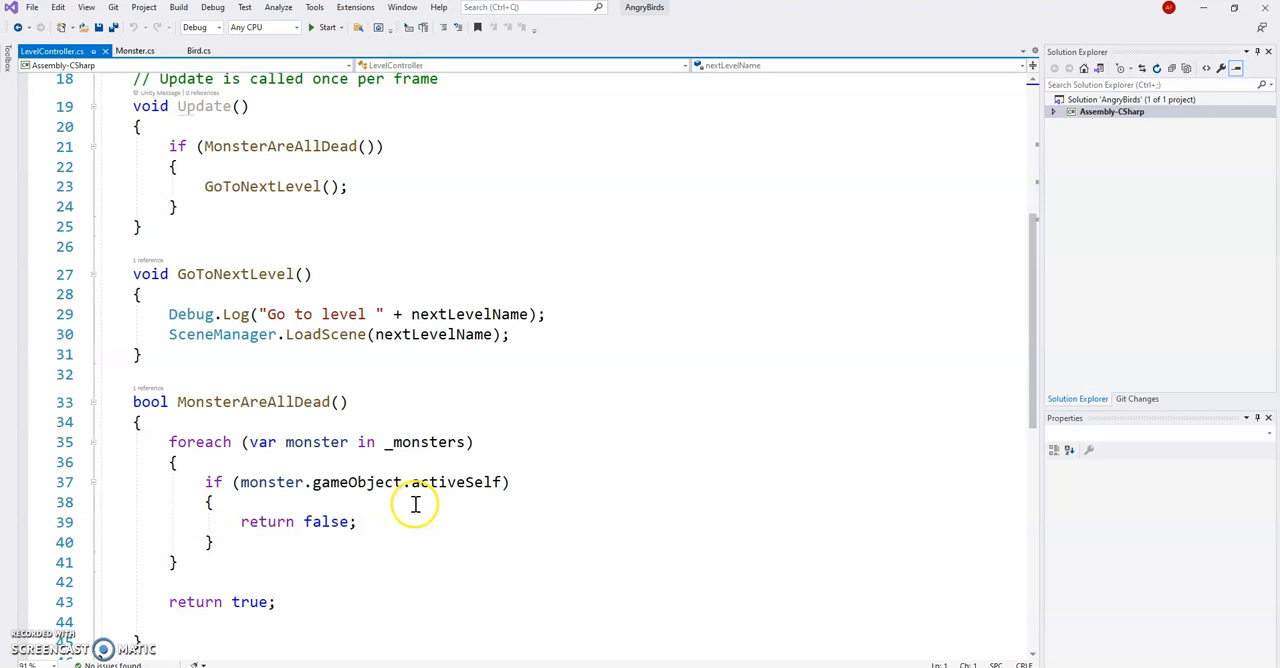
pyautogui.scroll(-2, 415, 505)
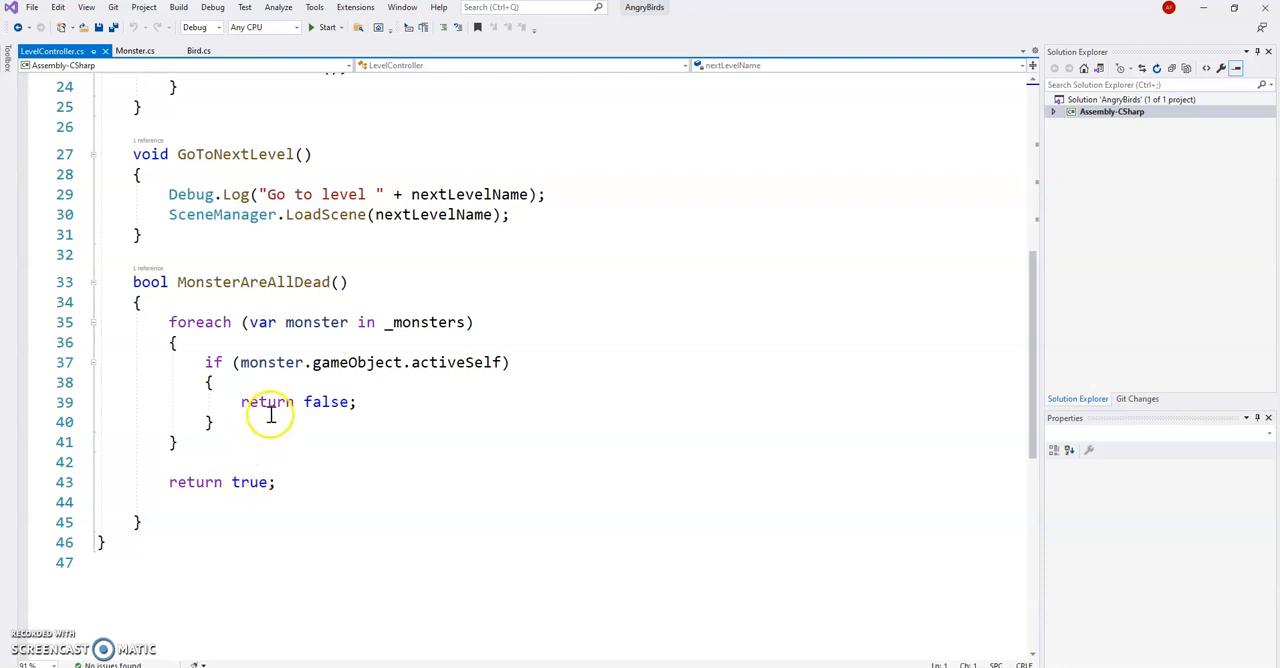
# Review the top of the LevelController script, then switch to the AngryBirds Unity project and view its Art folder
pyautogui.scroll(8, 555, 412)
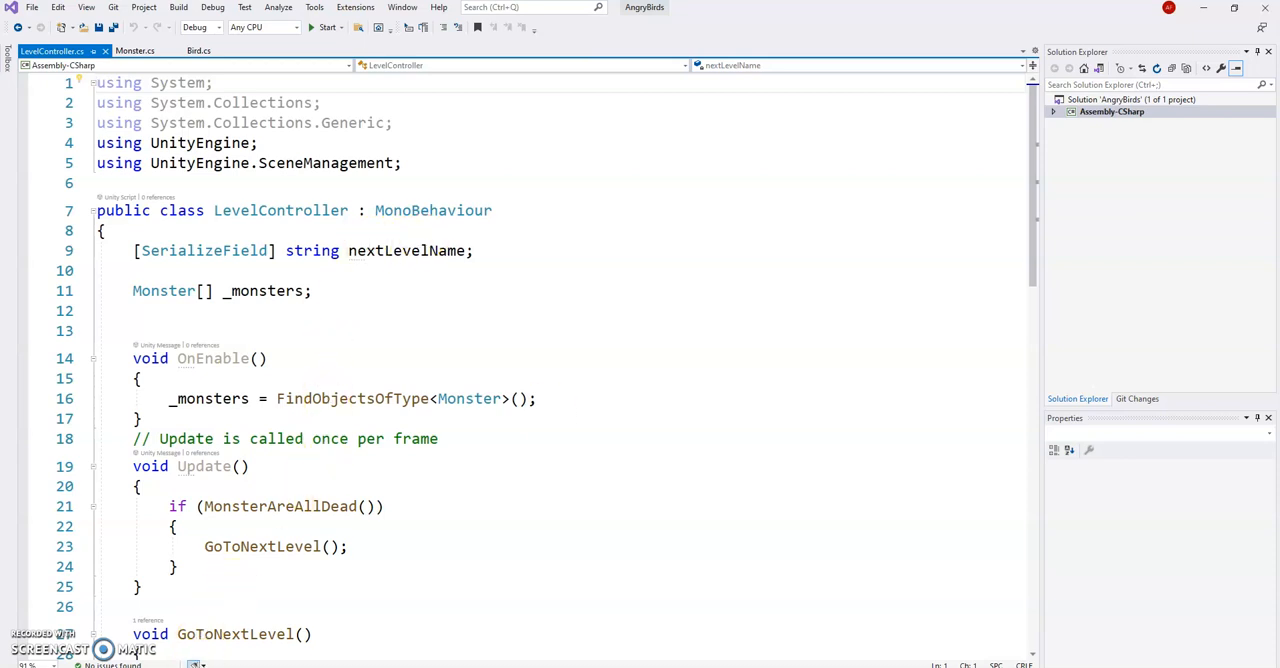
pyautogui.click(209, 665)
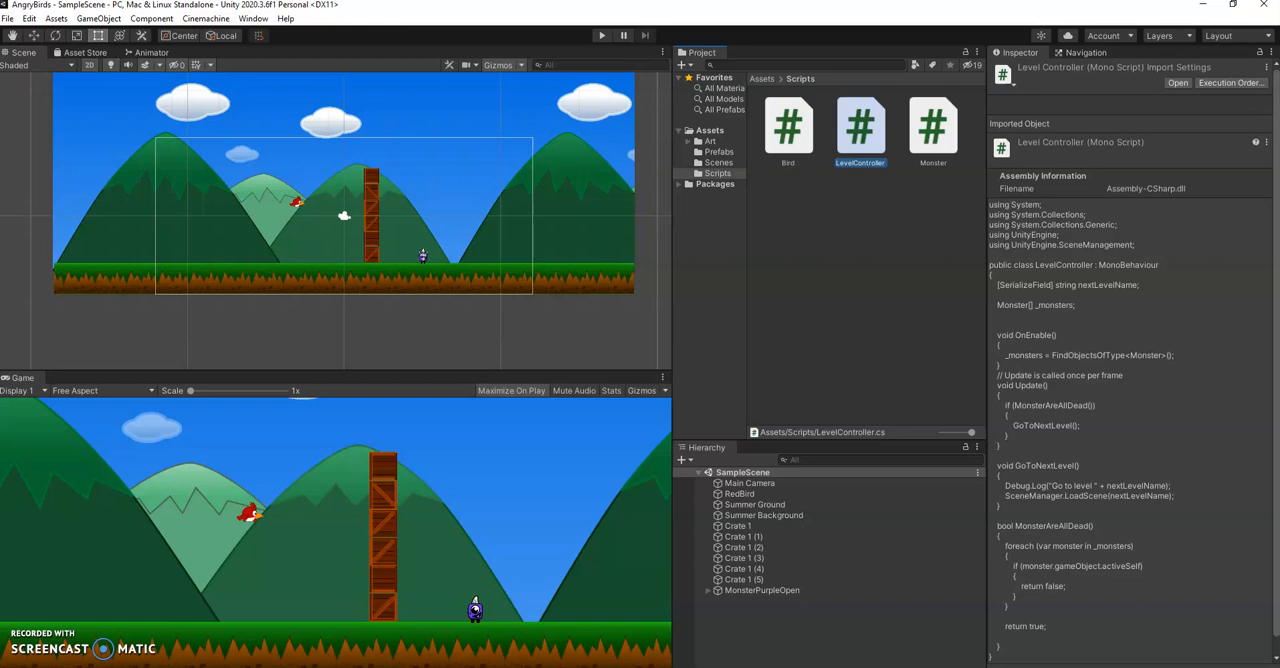
pyautogui.click(712, 141)
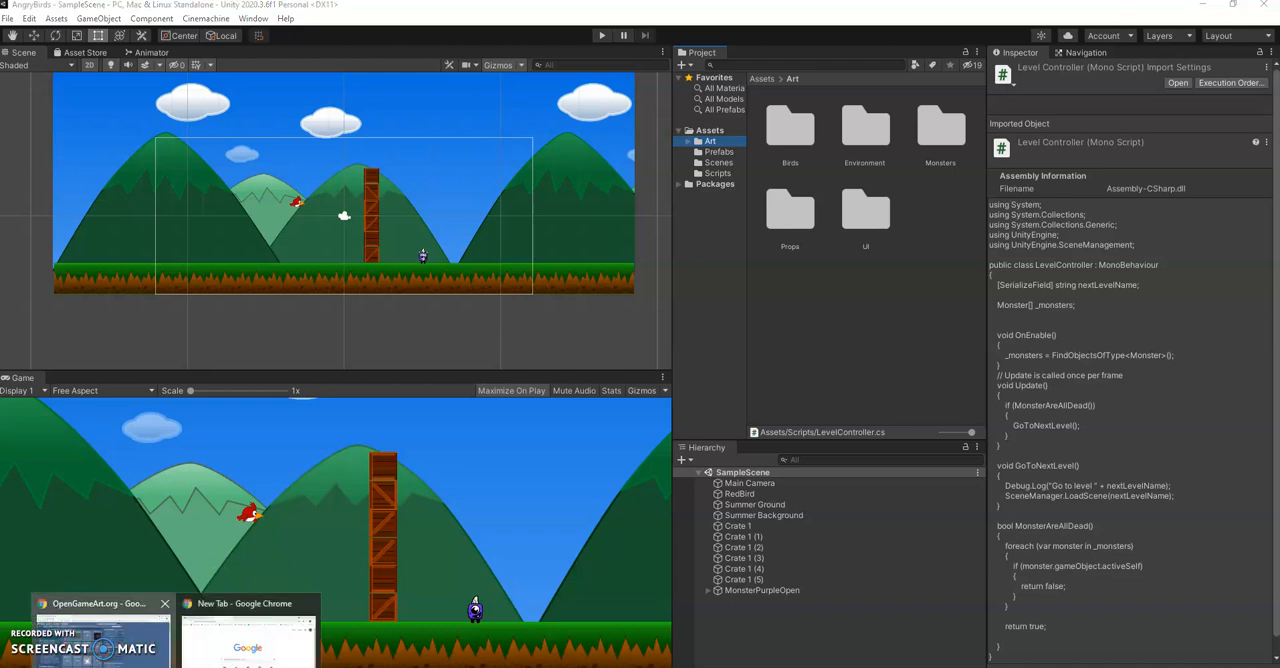
# Switch to OpenGameArt.org in Chrome and search its art for "birds" and for "angry birds"
pyautogui.click(141, 660)
pyautogui.moveTo(183, 125)
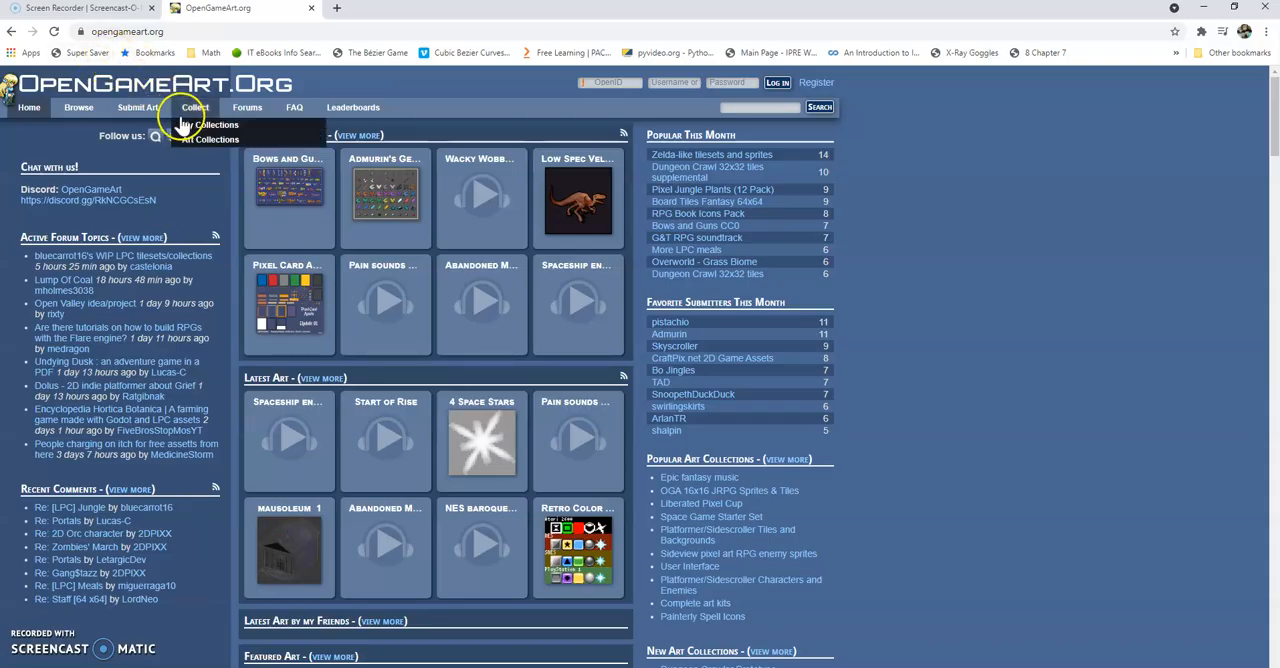
pyautogui.click(196, 104)
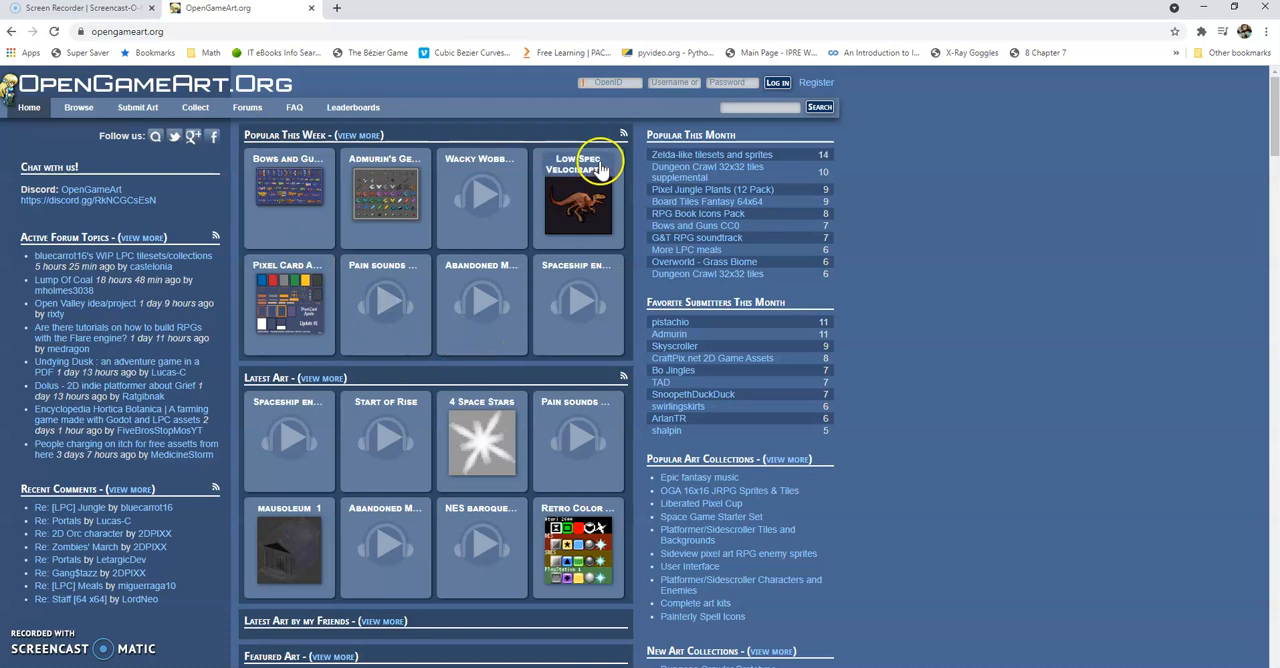
pyautogui.click(760, 107)
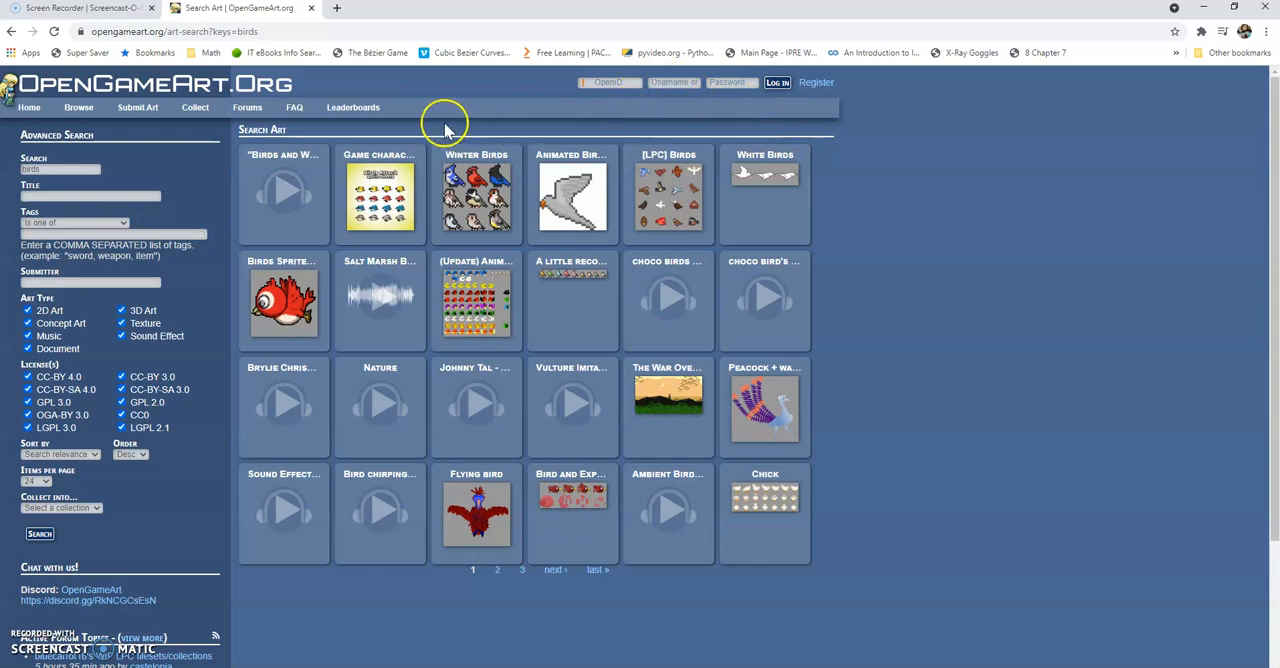
pyautogui.doubleClick(63, 168)
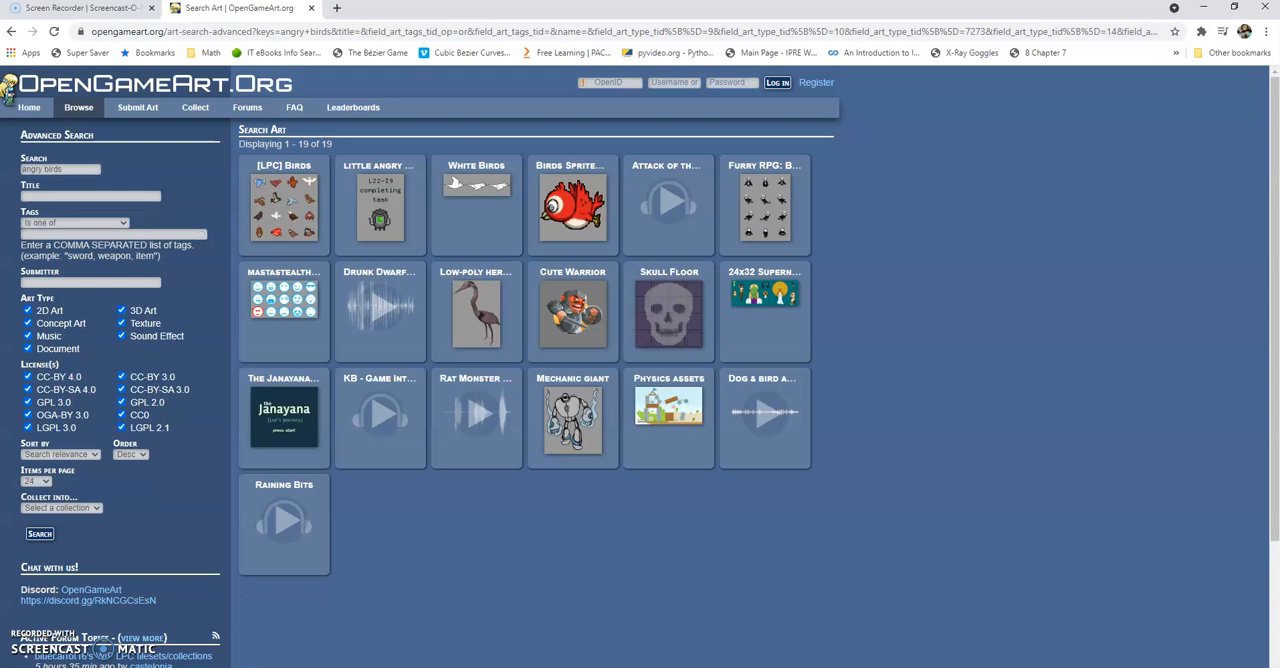
# Switch to the AngryBirds2 Unity project and place Art/Environment's Summer Background sprite in the scene at about X 0.05, Y 1.22
pyautogui.click(307, 667)
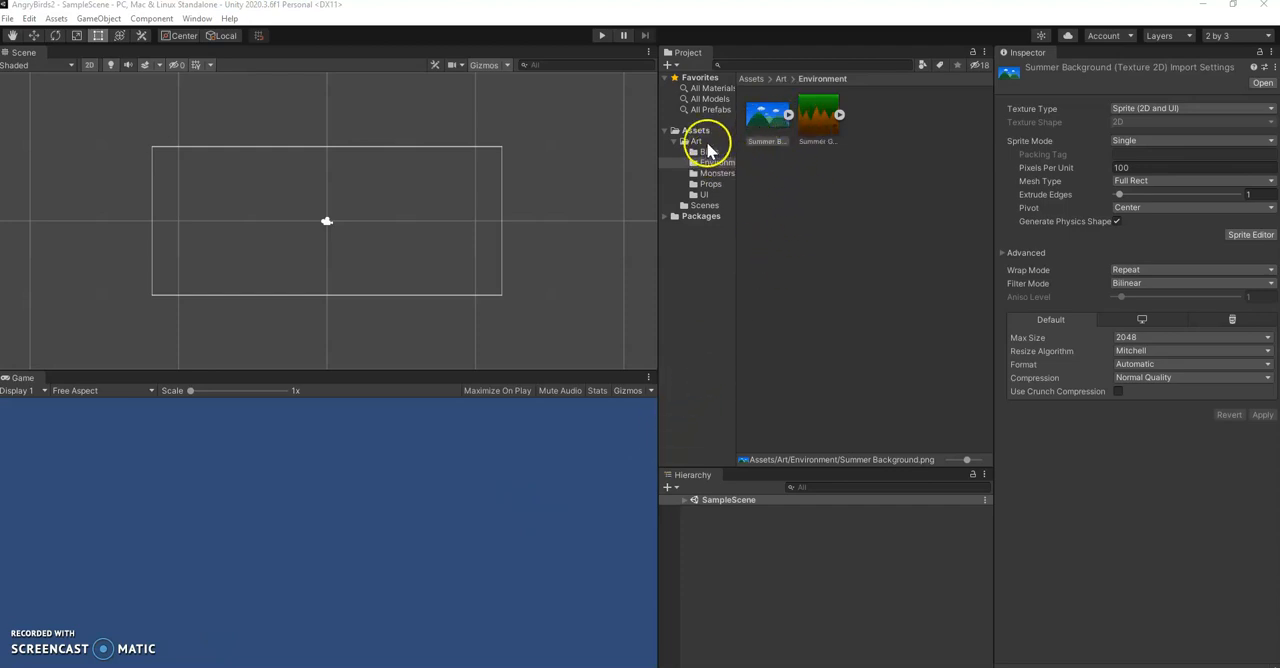
pyautogui.click(703, 141)
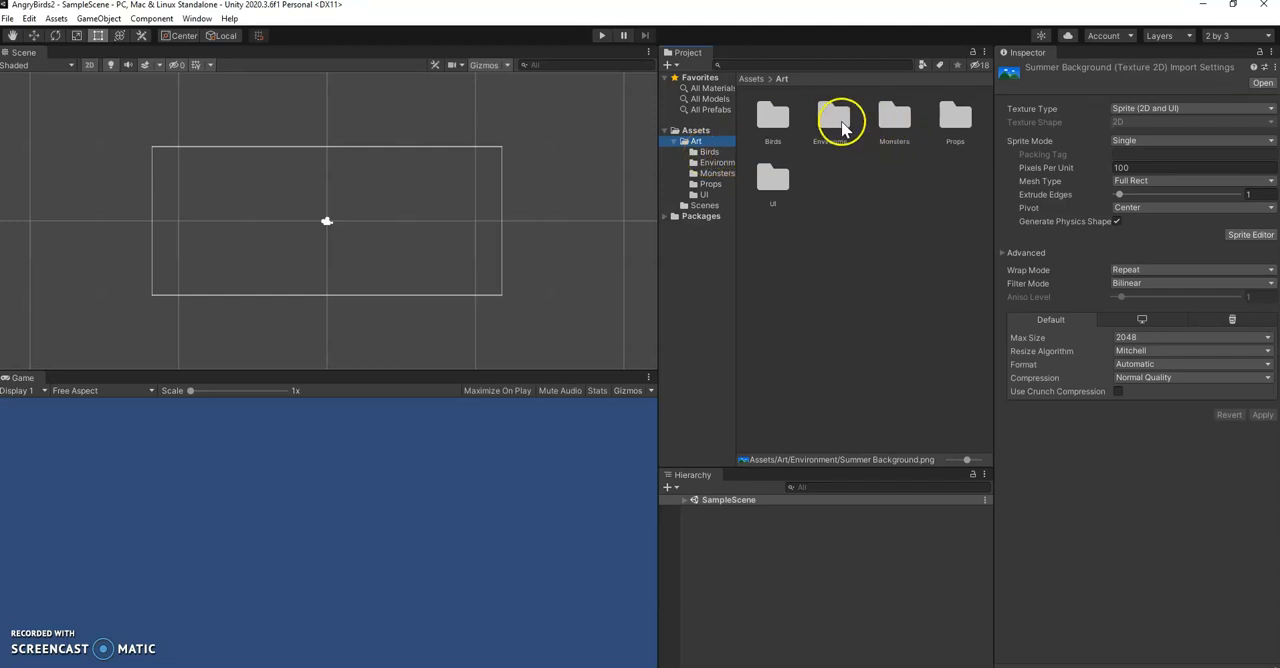
pyautogui.doubleClick(836, 120)
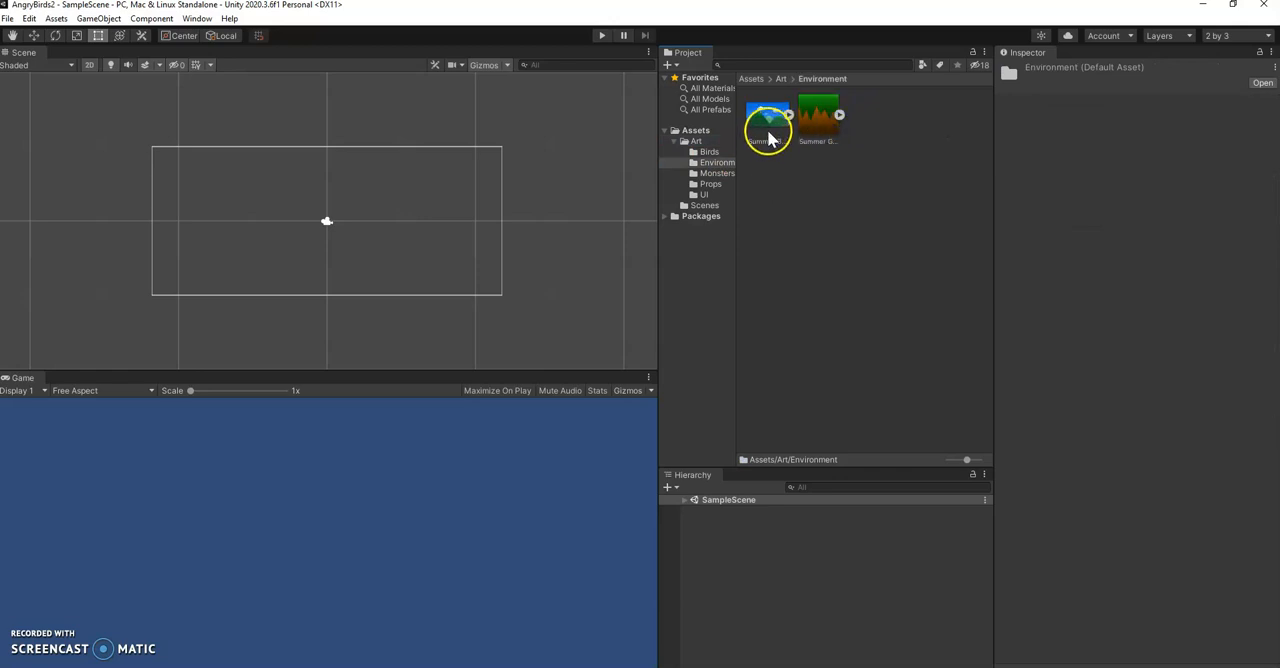
pyautogui.click(768, 130)
pyautogui.click(816, 130)
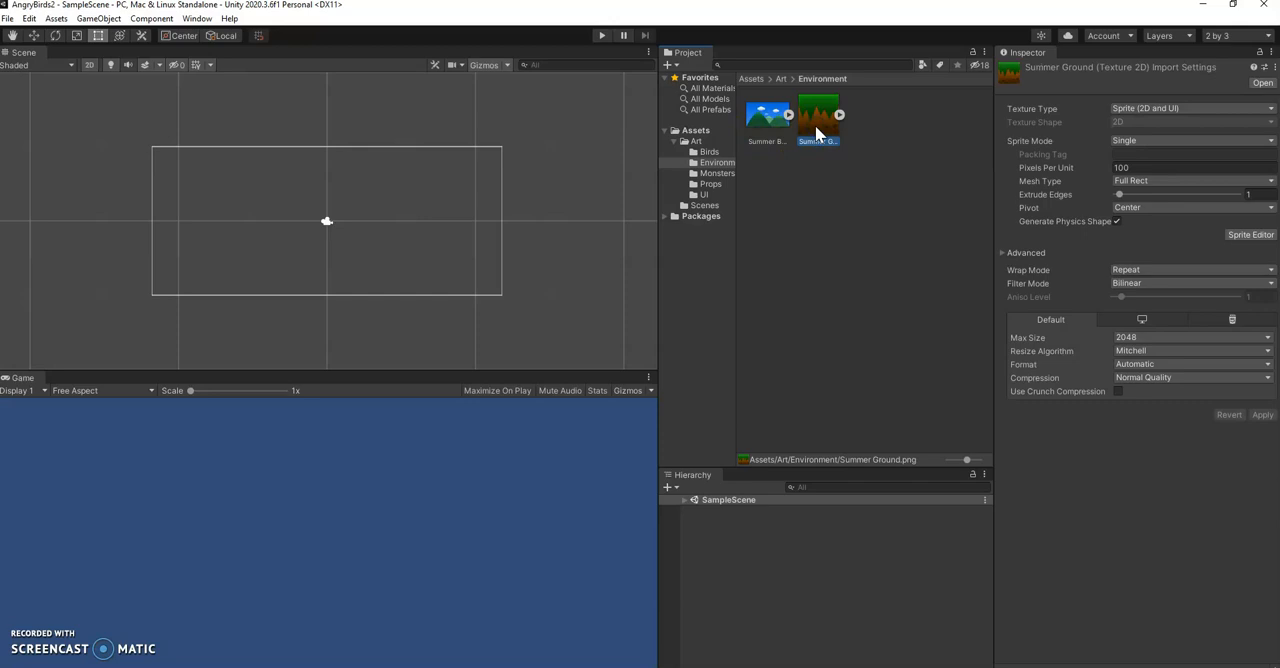
pyautogui.moveTo(768, 120); pyautogui.dragTo(327, 203)
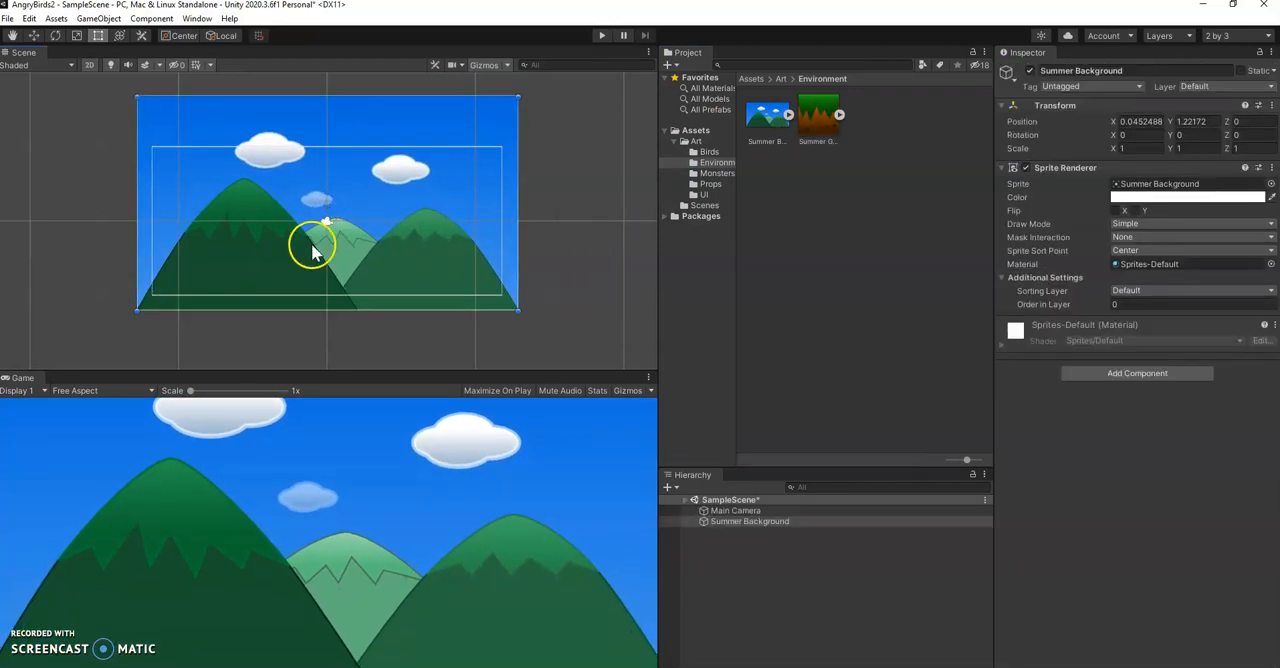
# Set the game view to 16:9 Aspect and raise the Main Camera to a Y position of 0.75
pyautogui.click(132, 390)
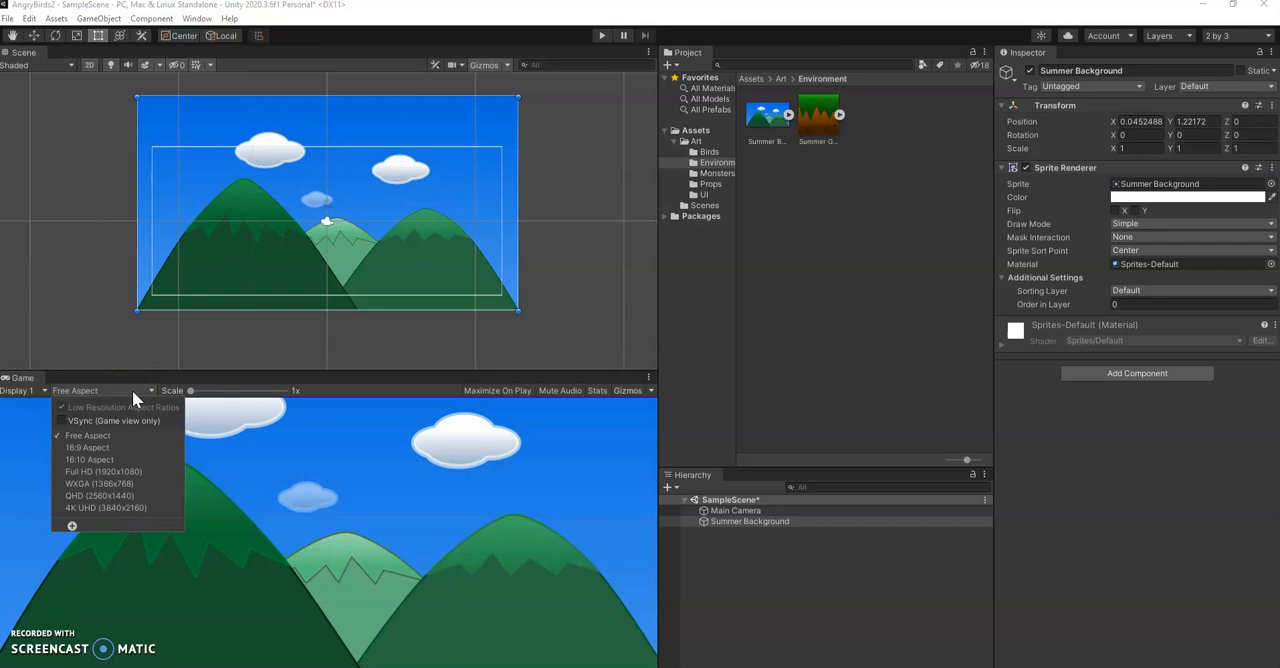
pyautogui.click(137, 449)
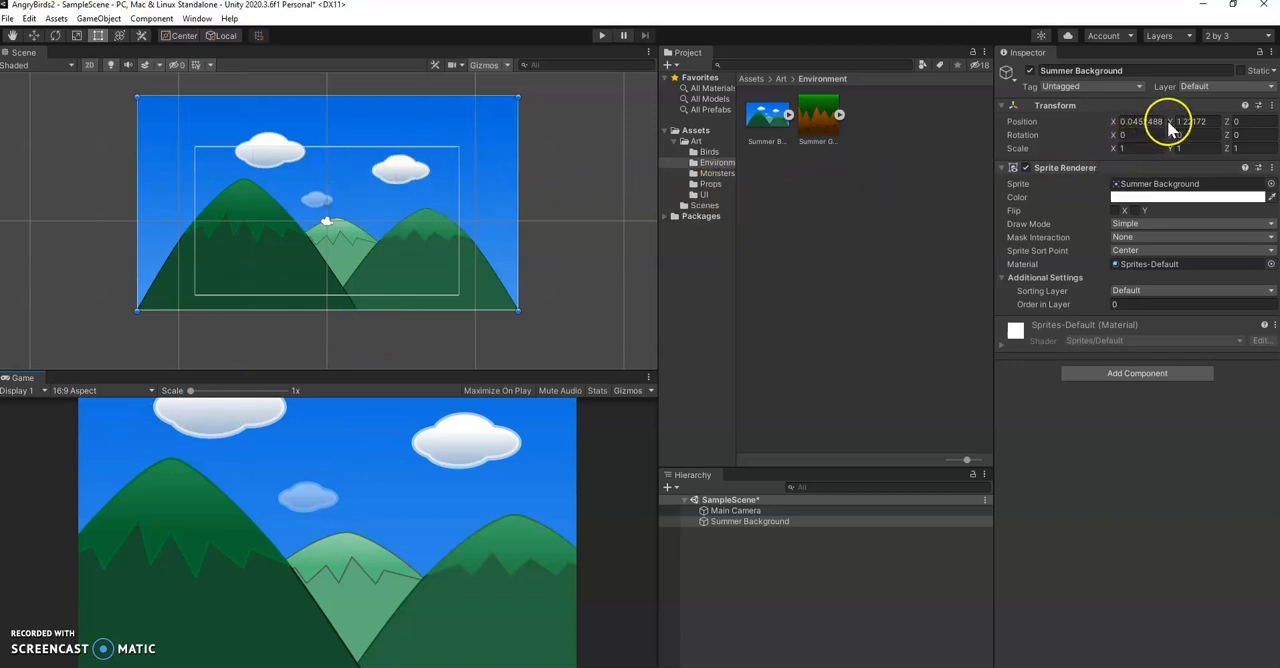
pyautogui.click(765, 511)
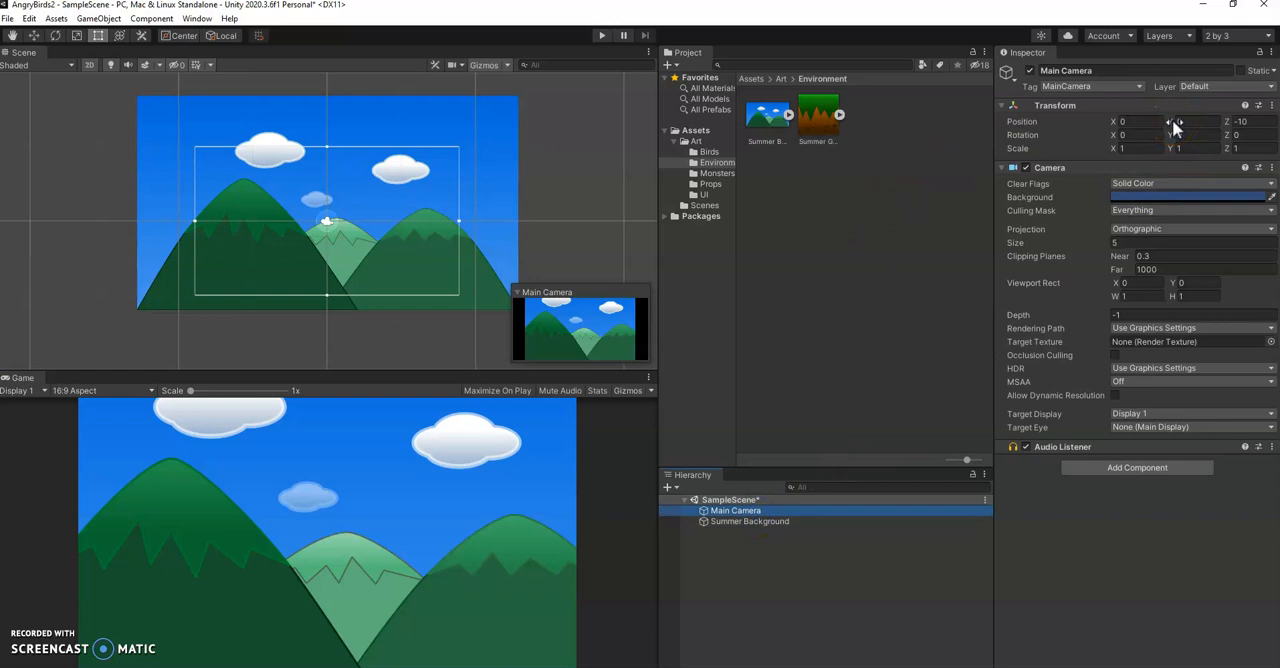
pyautogui.moveTo(1172, 122)
pyautogui.mouseDown()
pyautogui.moveTo(1136, 119)
pyautogui.moveTo(1185, 121)
pyautogui.mouseUp()
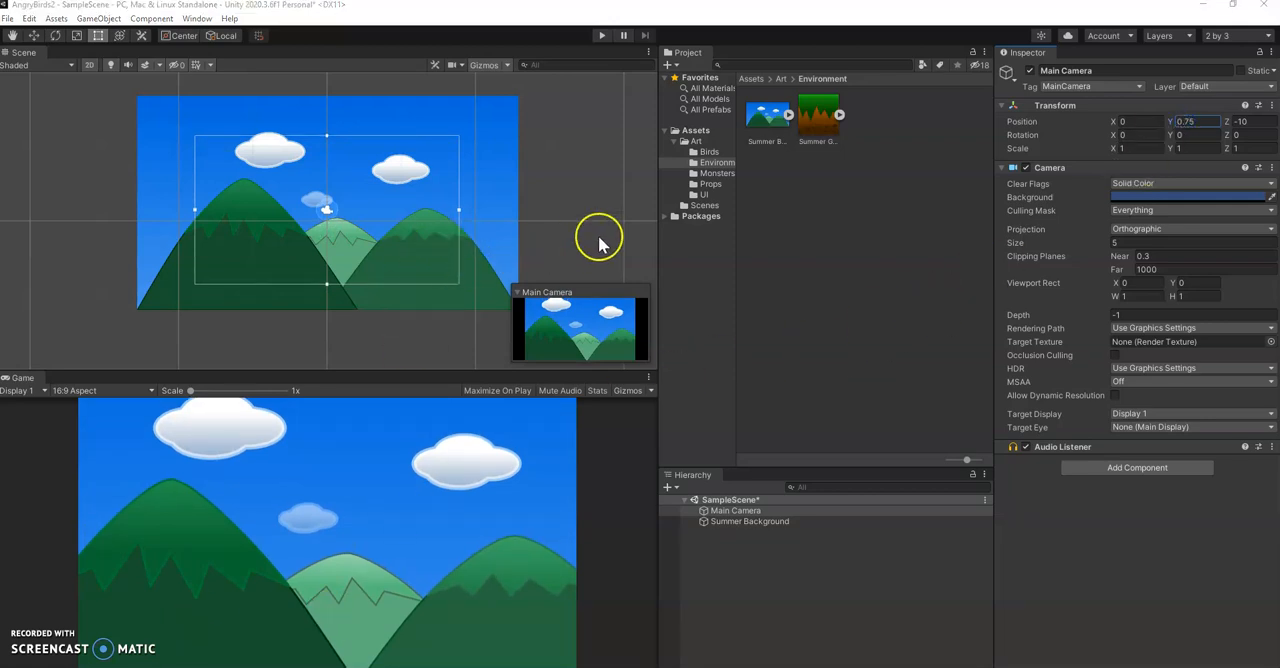
# Place the Summer Ground sprite at about X 0.95, Y -3.98 and set the Summer Background's Order in Layer to -1
pyautogui.click(812, 130)
pyautogui.moveTo(826, 130); pyautogui.dragTo(341, 280)
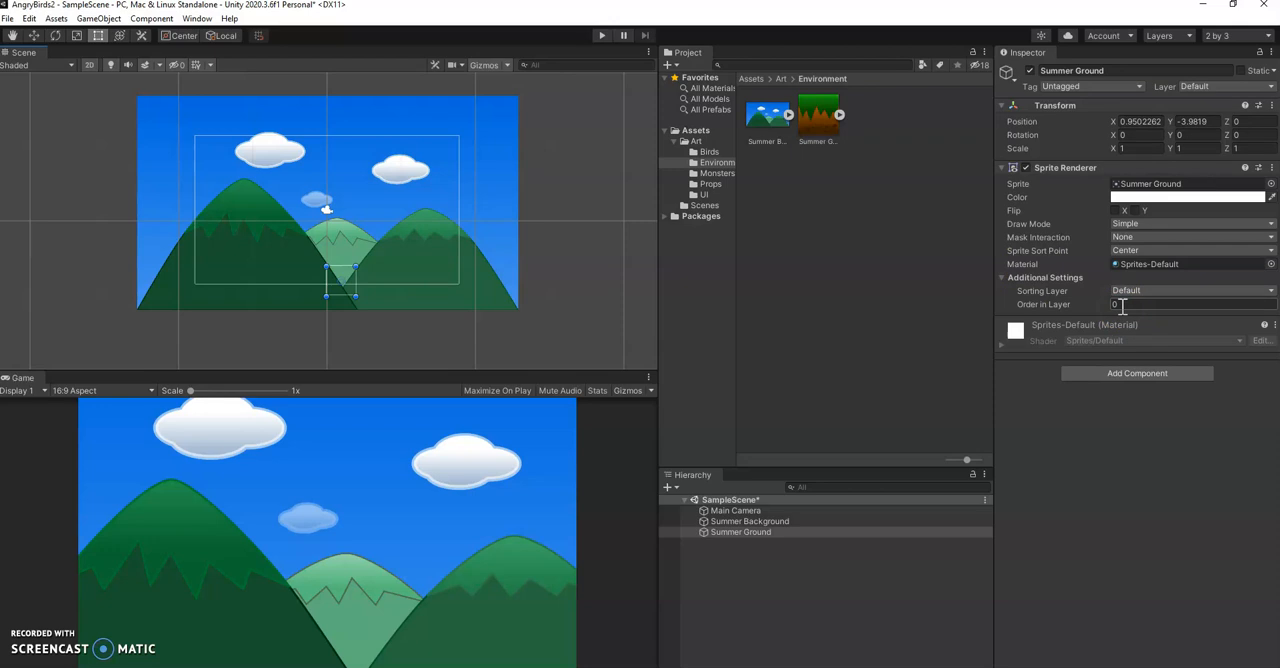
pyautogui.click(767, 118)
pyautogui.click(755, 521)
pyautogui.click(1117, 305)
pyautogui.click(1090, 307)
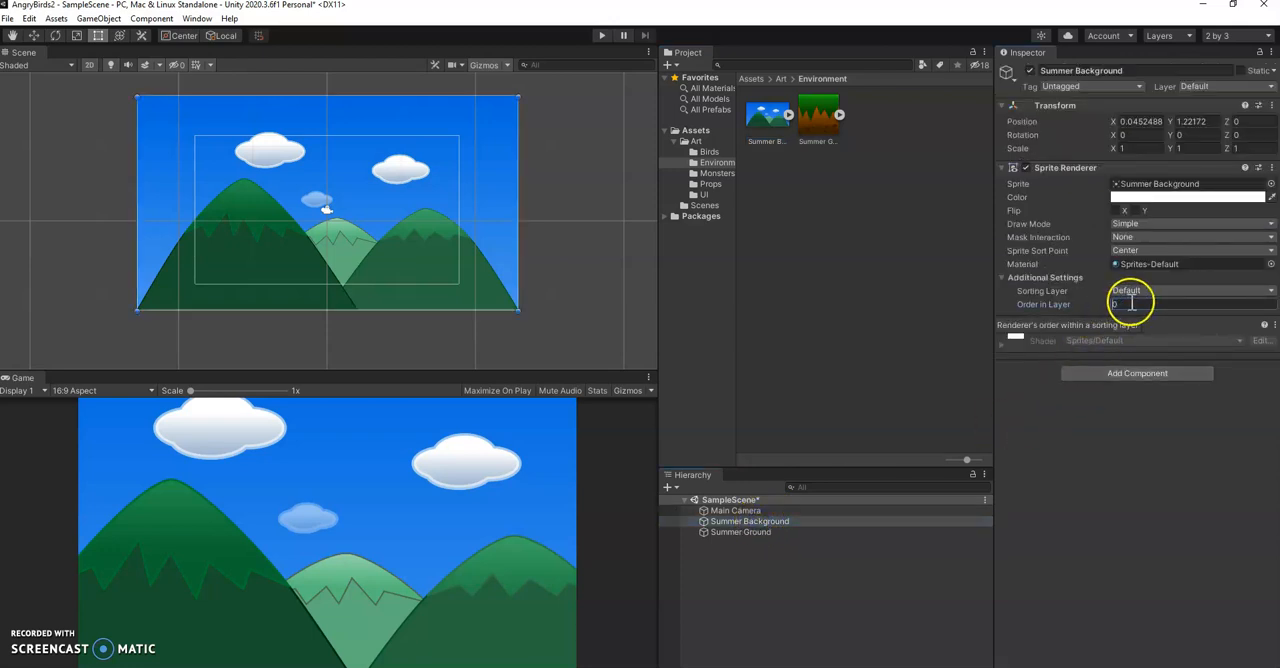
pyautogui.write('-1')
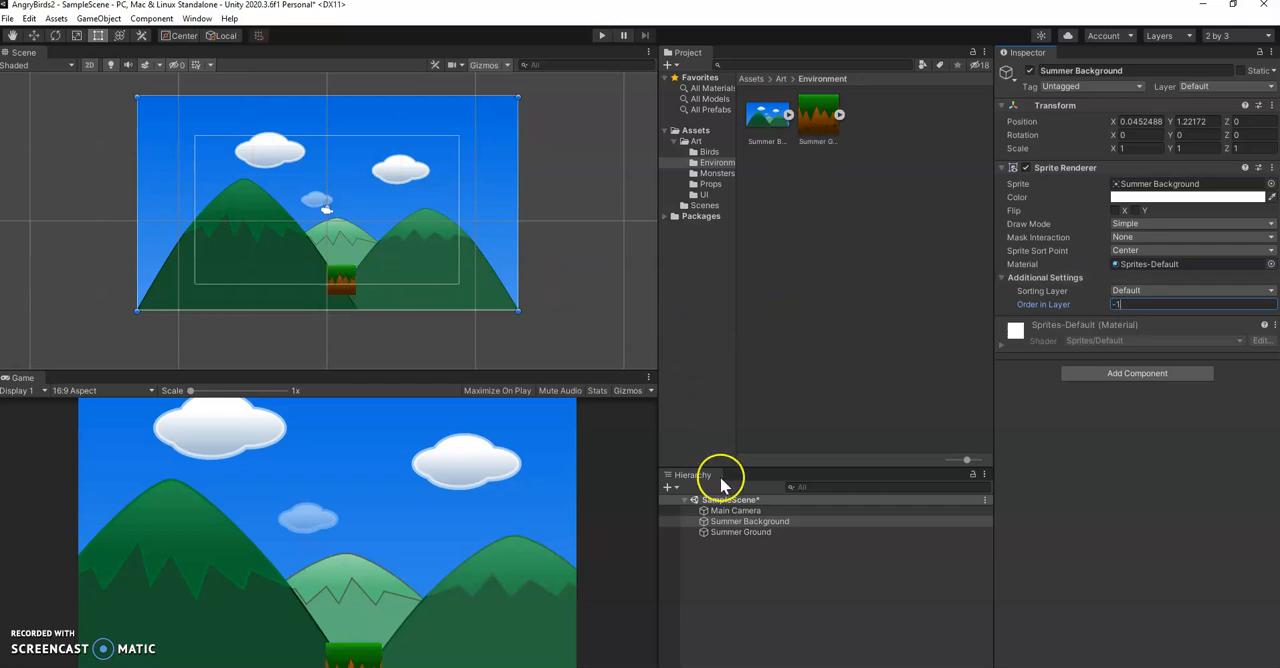
# Scale the Summer Ground to 0.5 on X, Y and Z, and raise it to a Y position of -3.8
pyautogui.click(768, 532)
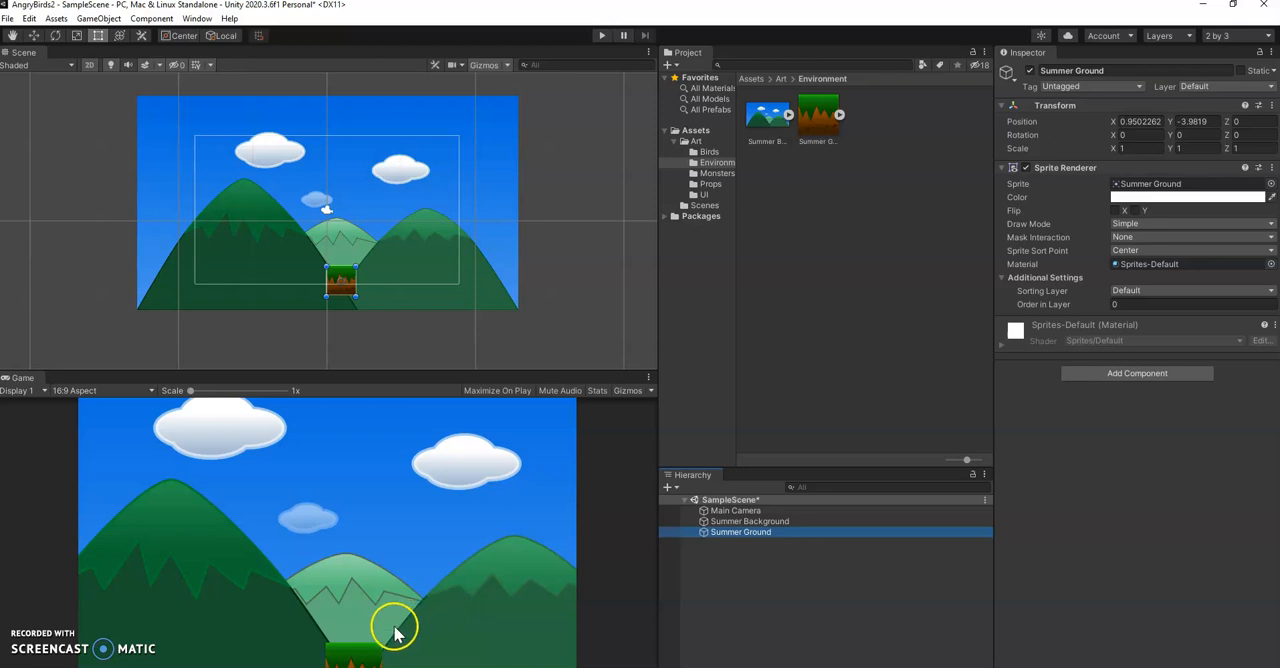
pyautogui.click(375, 656)
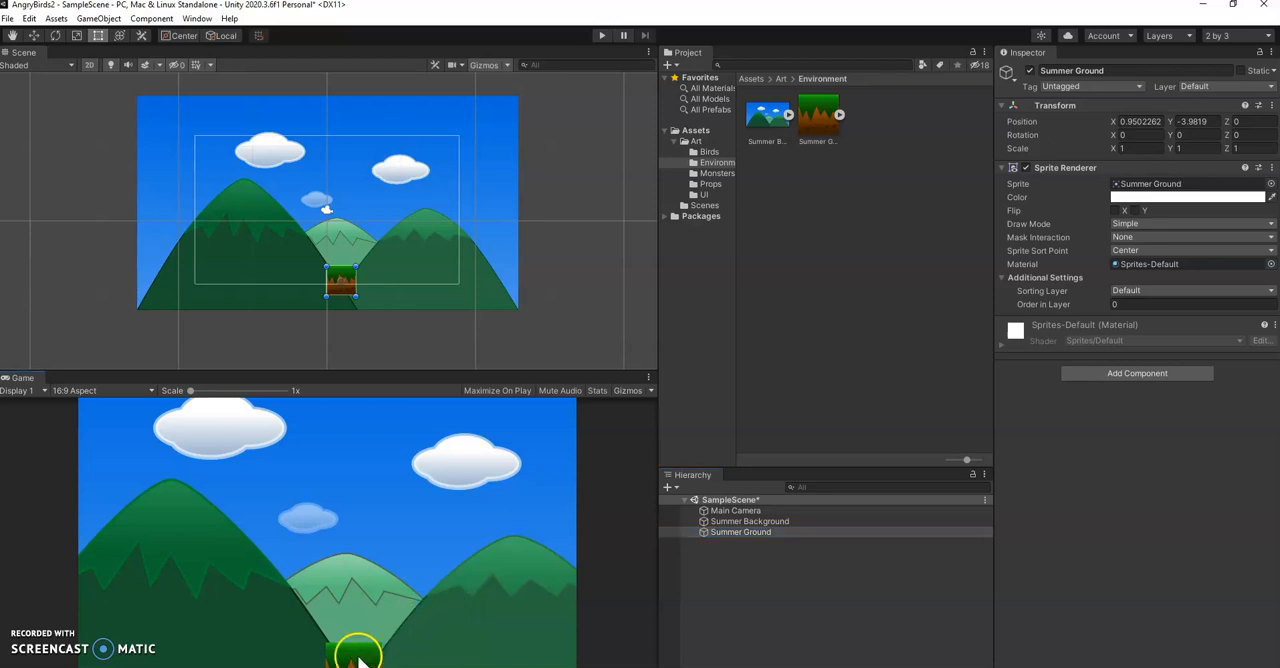
pyautogui.click(1140, 148)
pyautogui.press('BackSpace')
pyautogui.write('.5')
pyautogui.press('Tab')
pyautogui.write('.5')
pyautogui.press('Tab')
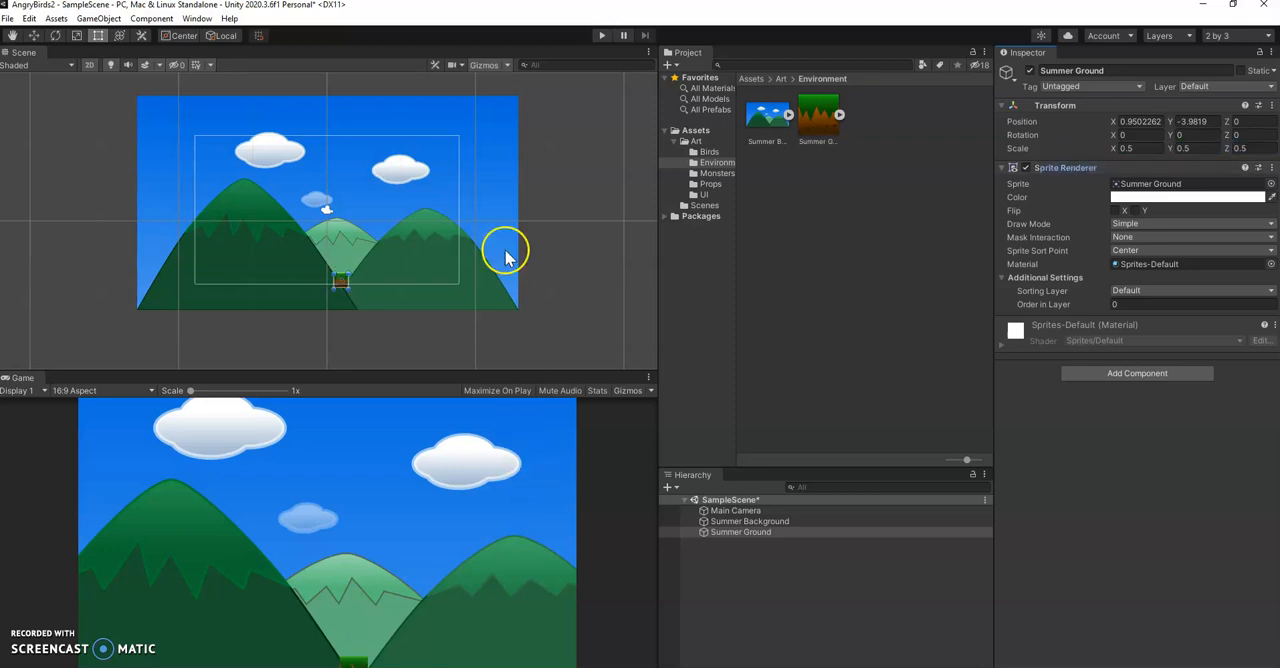
pyautogui.click(33, 35)
pyautogui.moveTo(332, 245); pyautogui.dragTo(341, 228)
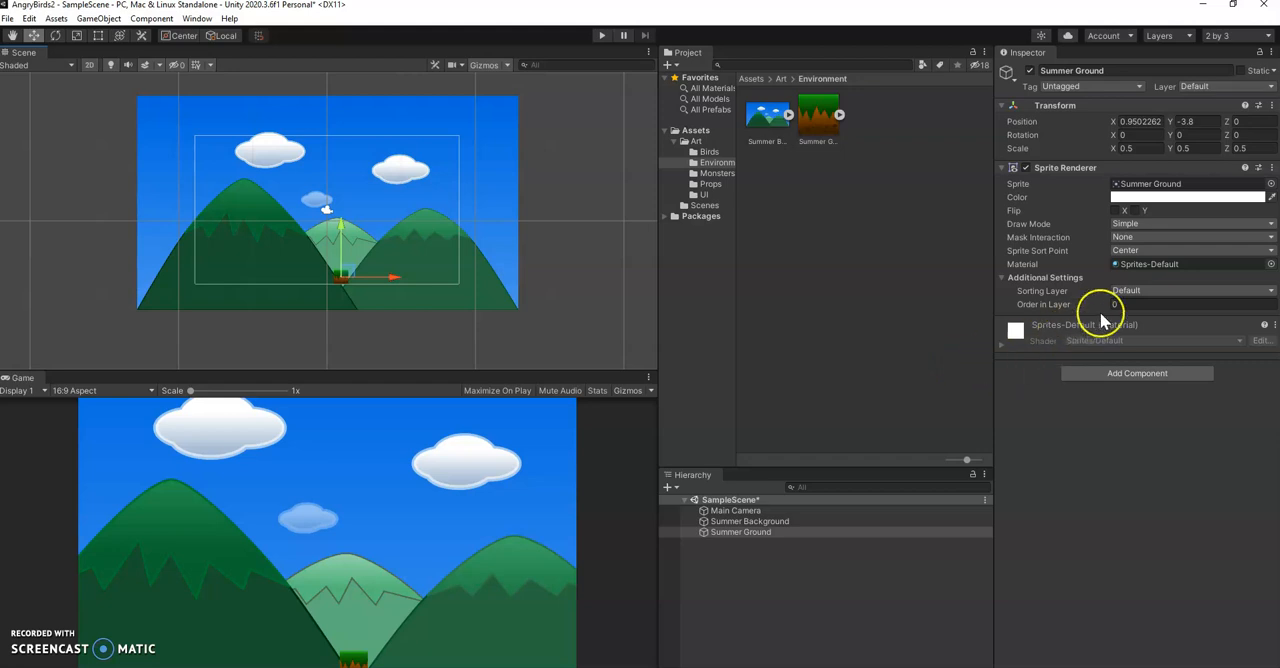
# Set the Summer Ground's draw mode to Tiled with Continuous tile mode, and widen its size to about 36
pyautogui.click(1158, 223)
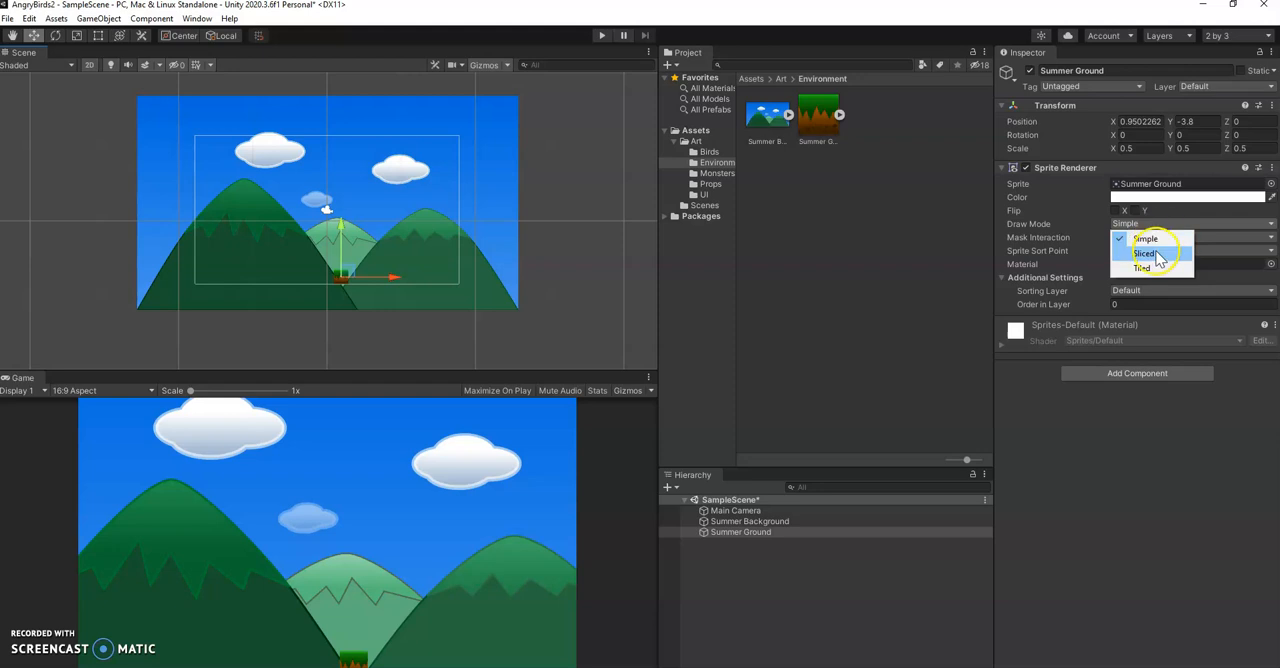
pyautogui.click(1157, 268)
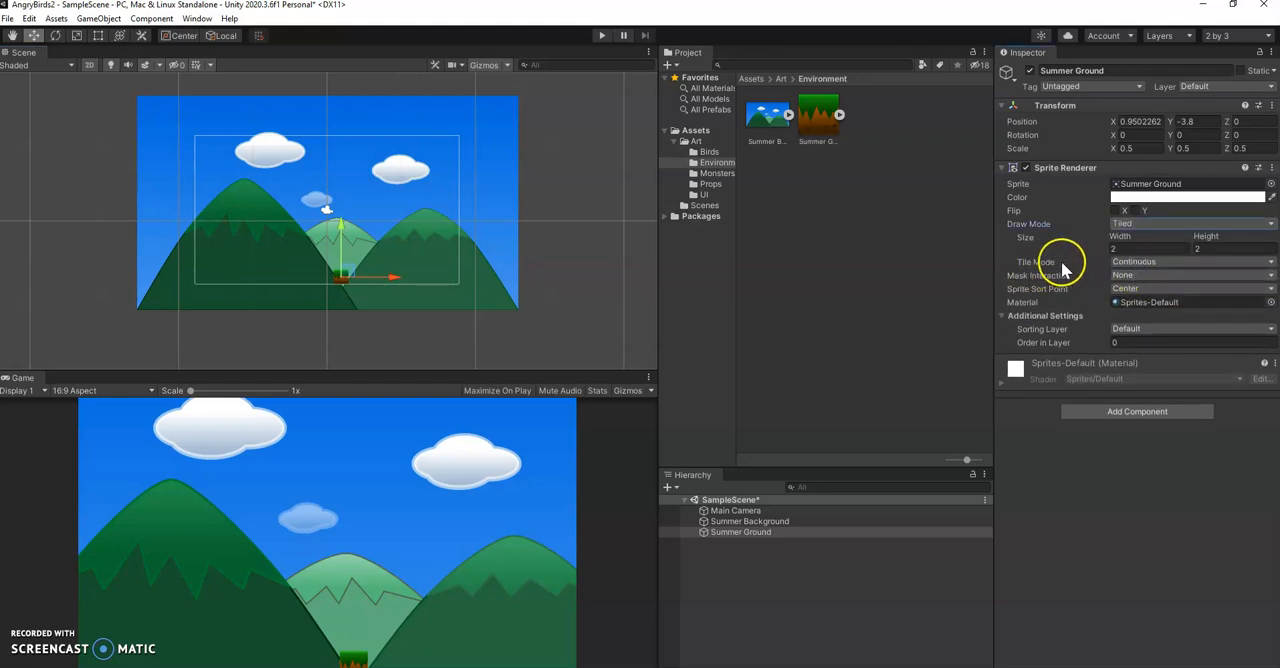
pyautogui.click(1143, 243)
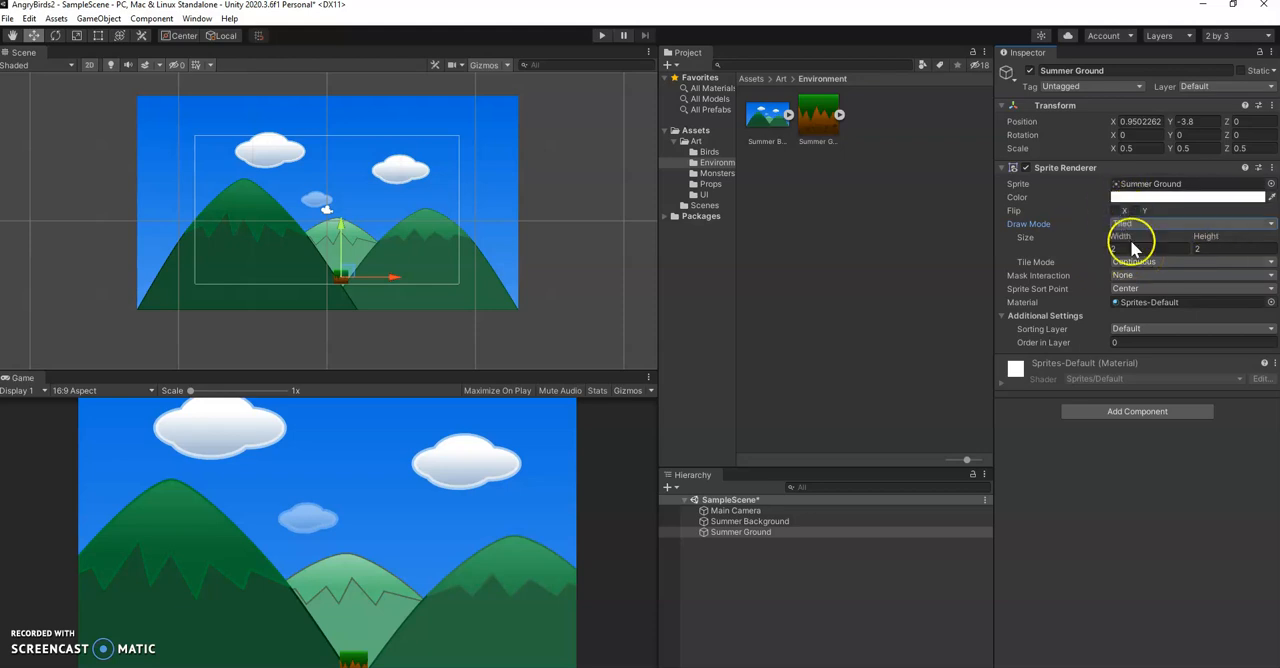
pyautogui.click(1175, 263)
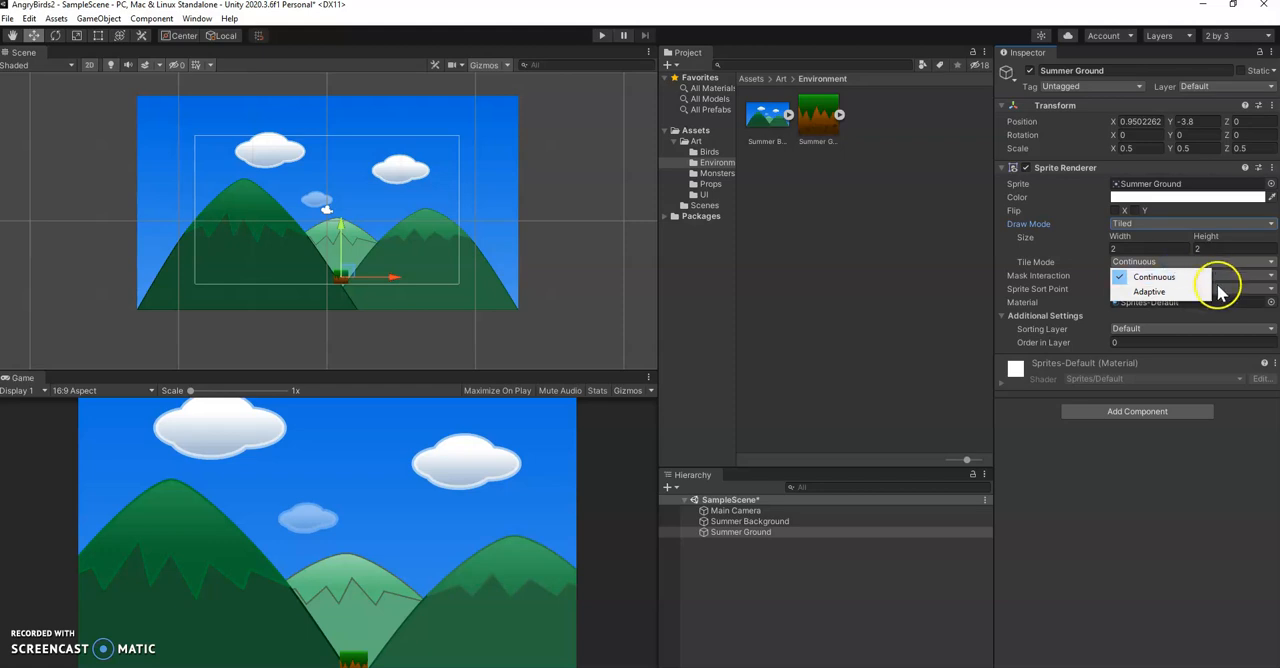
pyautogui.click(1178, 277)
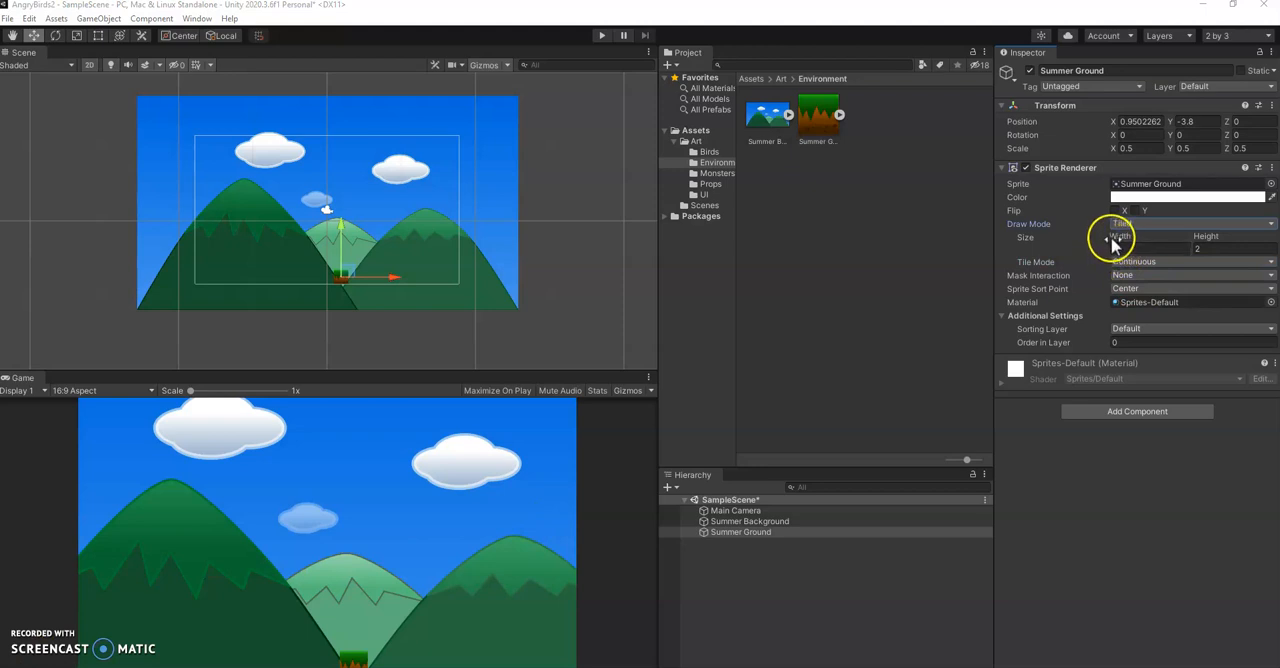
pyautogui.moveTo(1117, 243); pyautogui.dragTo(597, 204)
# Set the Summer Ground's X position to 0 and widen its tiled size to about 42.7
pyautogui.click(1152, 121)
pyautogui.click(1152, 121)
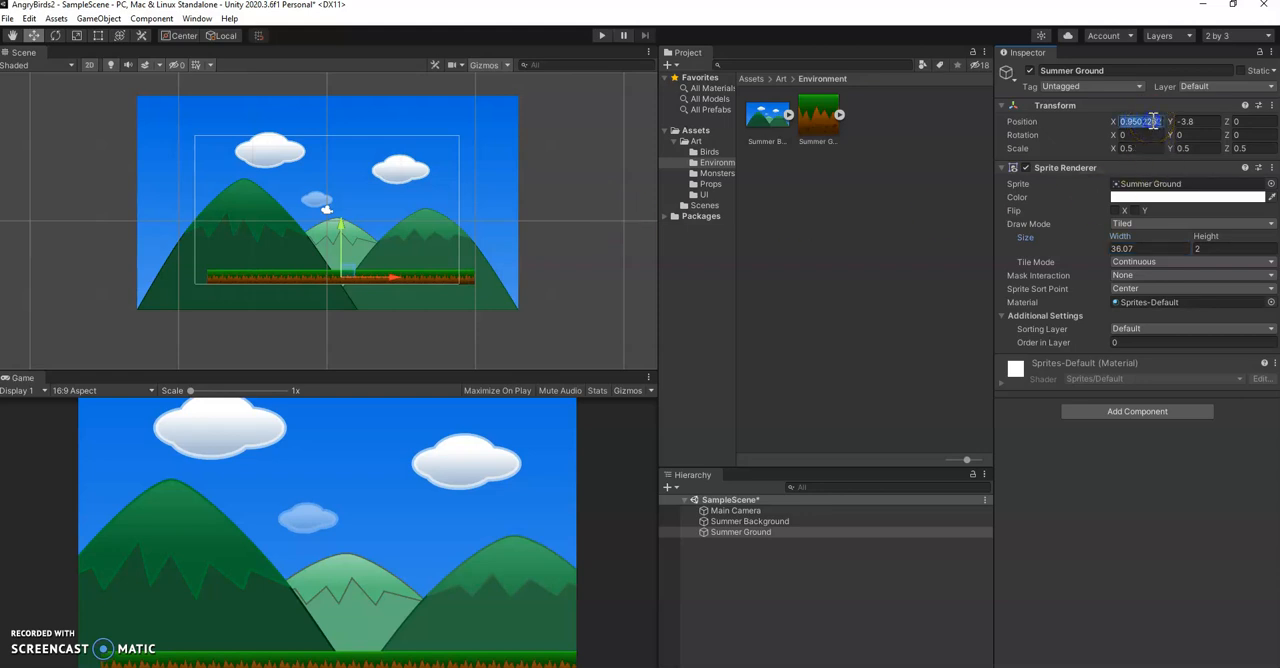
pyautogui.write('0')
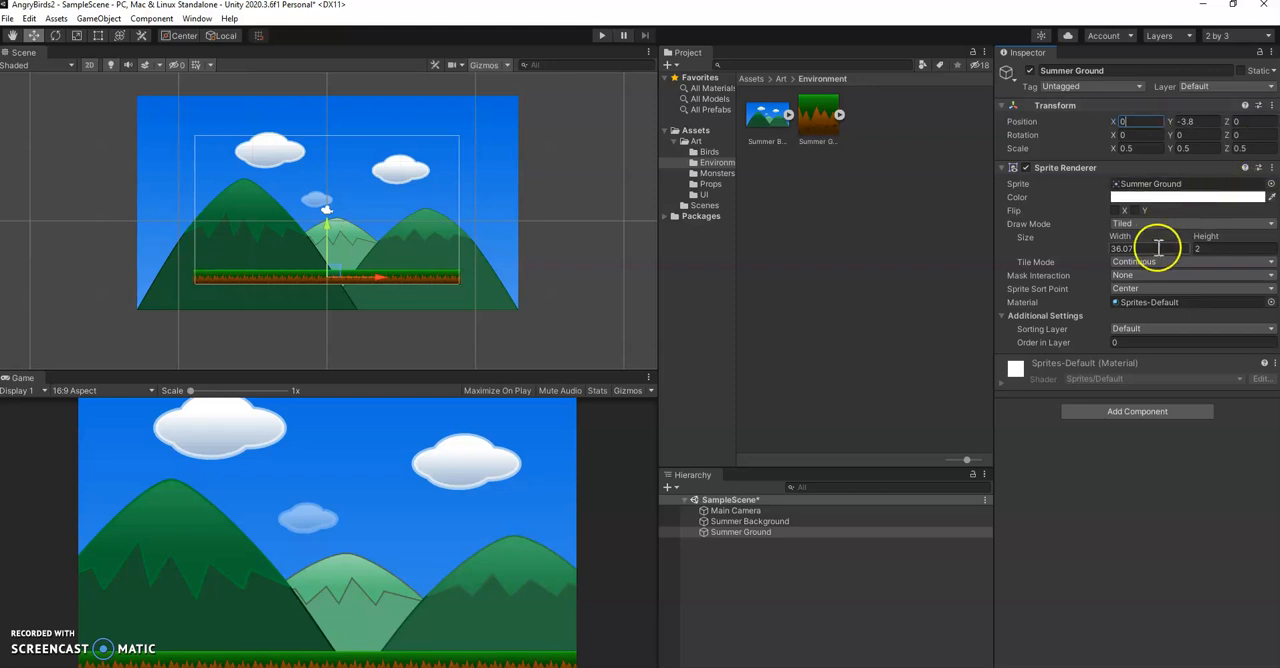
pyautogui.moveTo(1127, 243); pyautogui.dragTo(1240, 240)
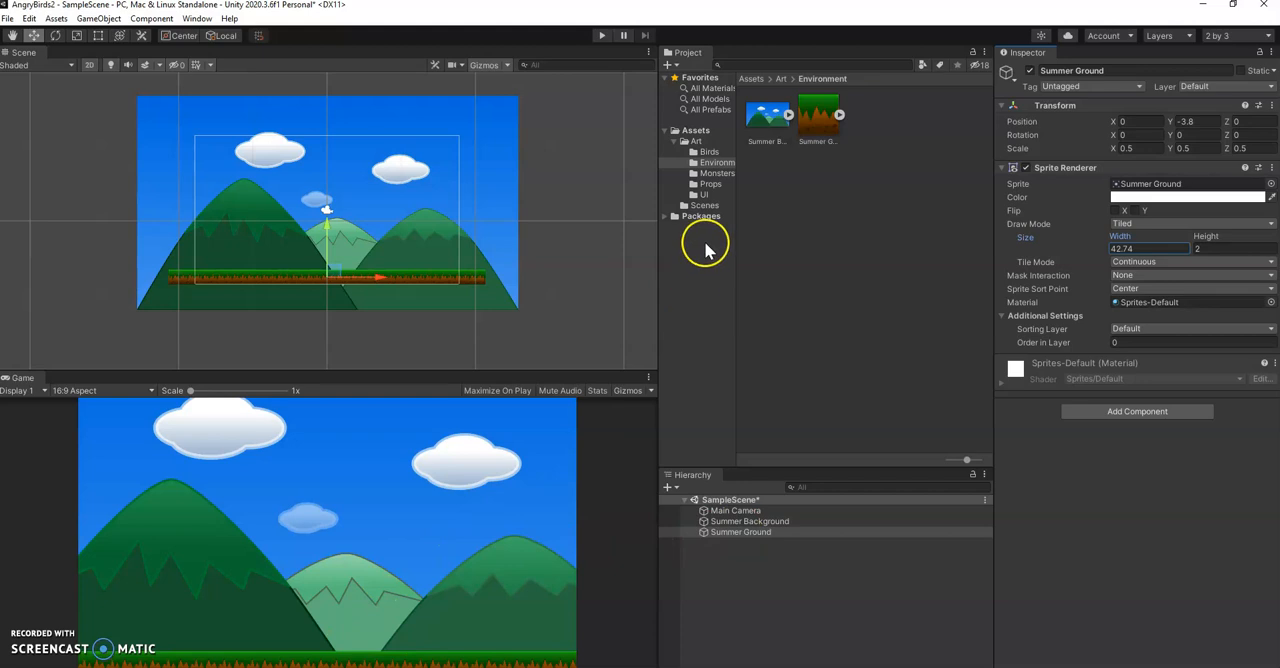
# Create an animated bird from the BeekRedOpen1 and BeekRedOpen2 sprites at about X -5.52, Y -0.59, saving the clip as BirdAnimation
pyautogui.click(709, 153)
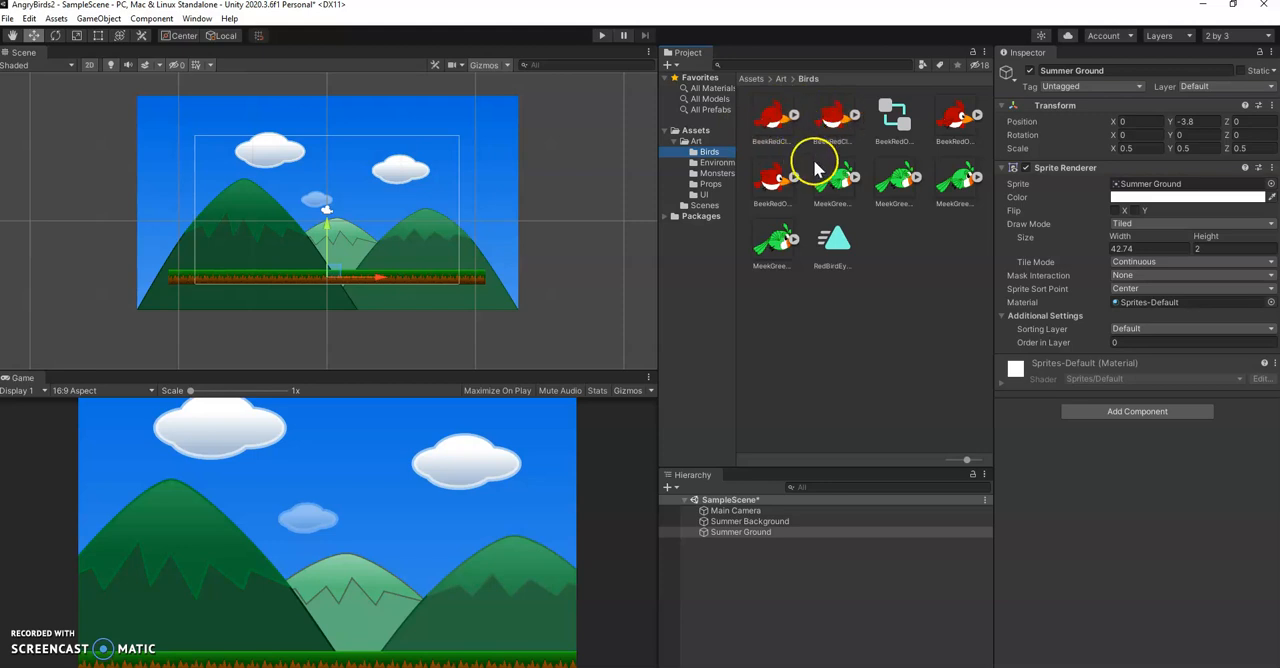
pyautogui.click(958, 122)
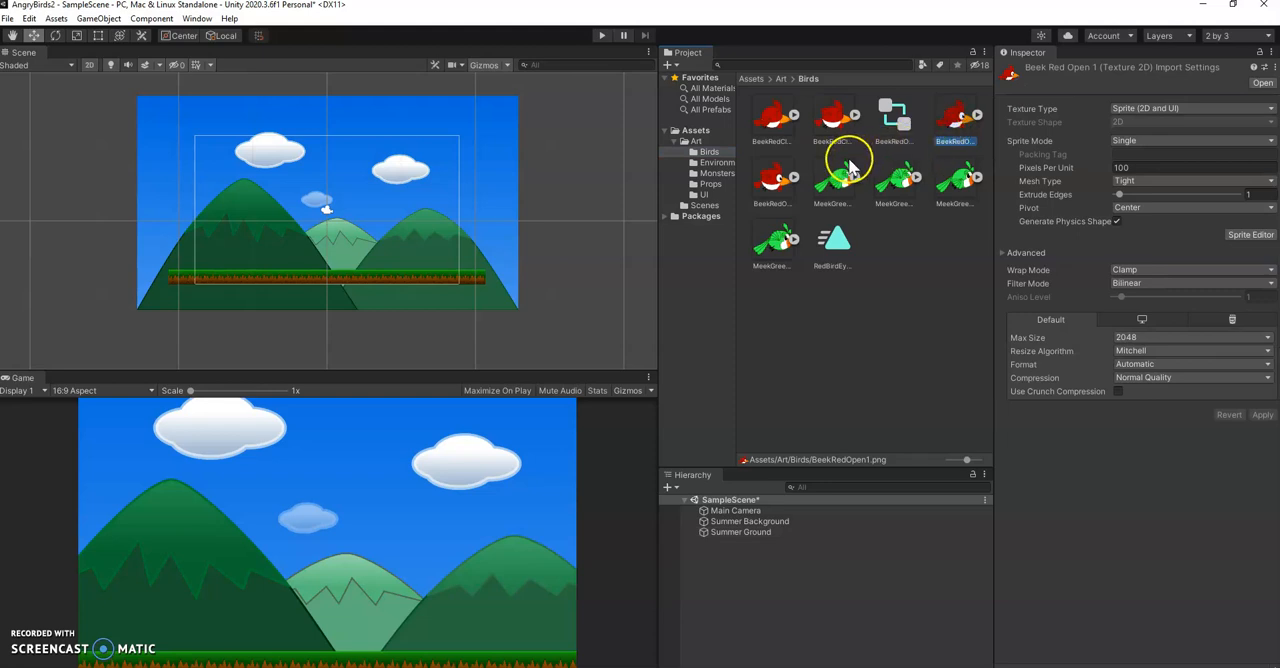
pyautogui.keyDown('ctrl'); pyautogui.click(774, 186); pyautogui.keyUp('ctrl')
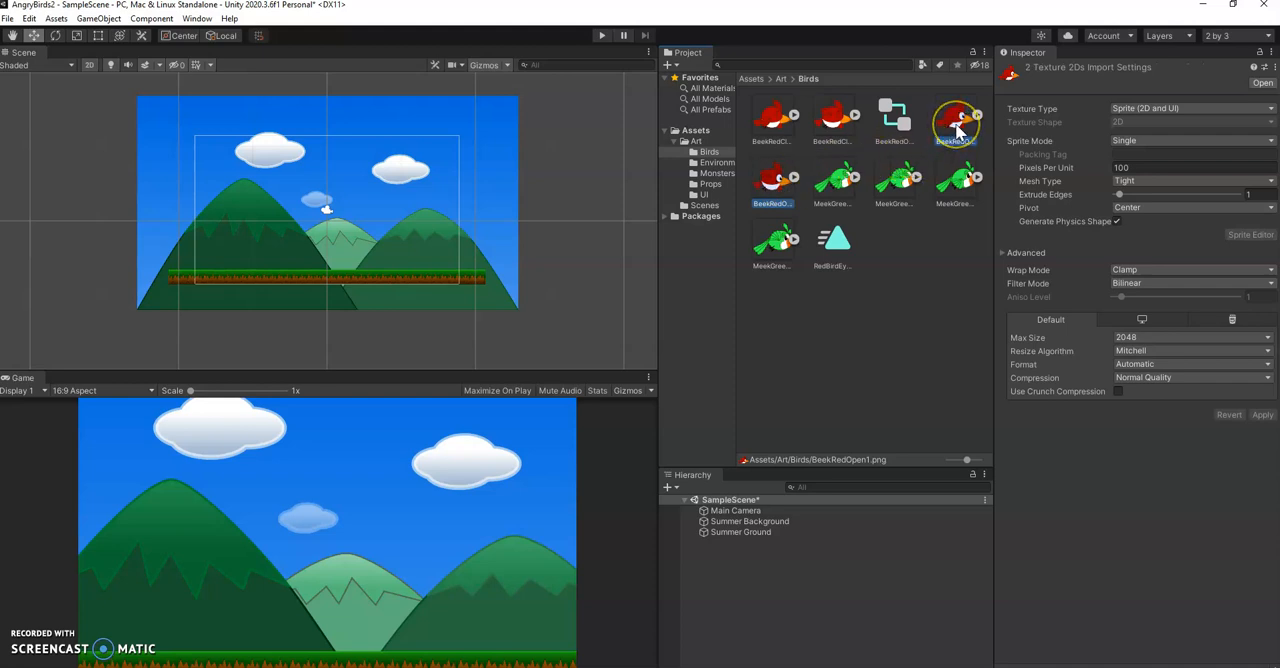
pyautogui.moveTo(958, 130); pyautogui.dragTo(248, 234)
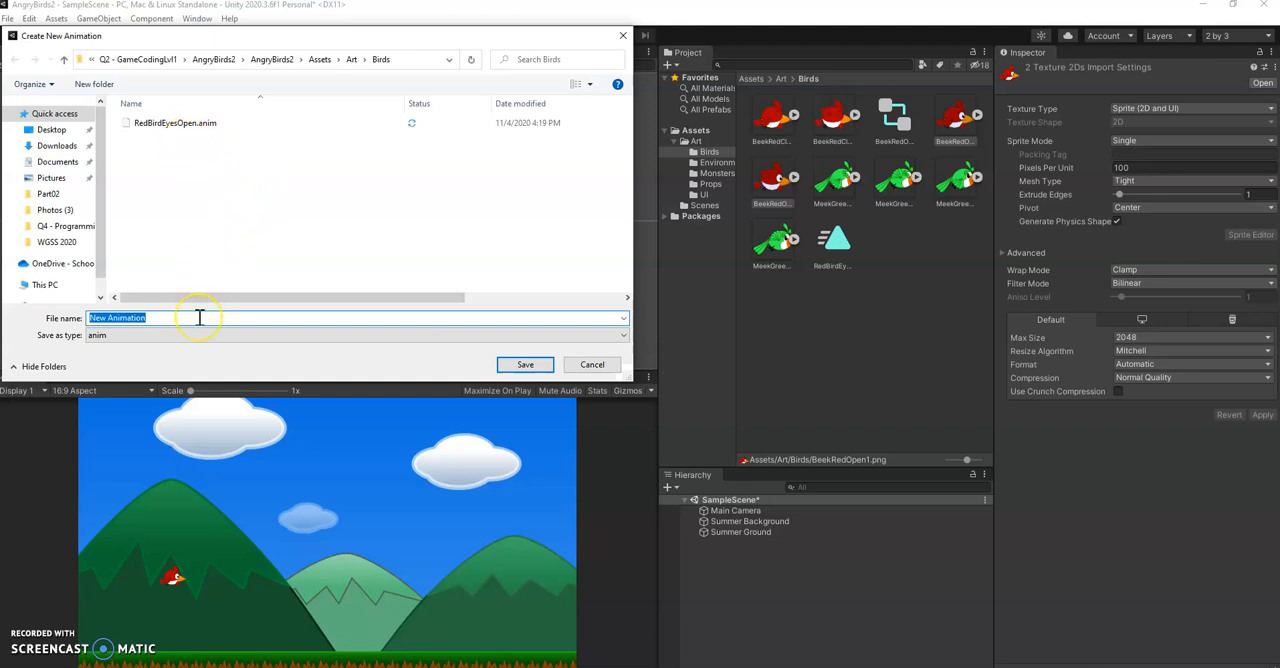
pyautogui.write('Bird')
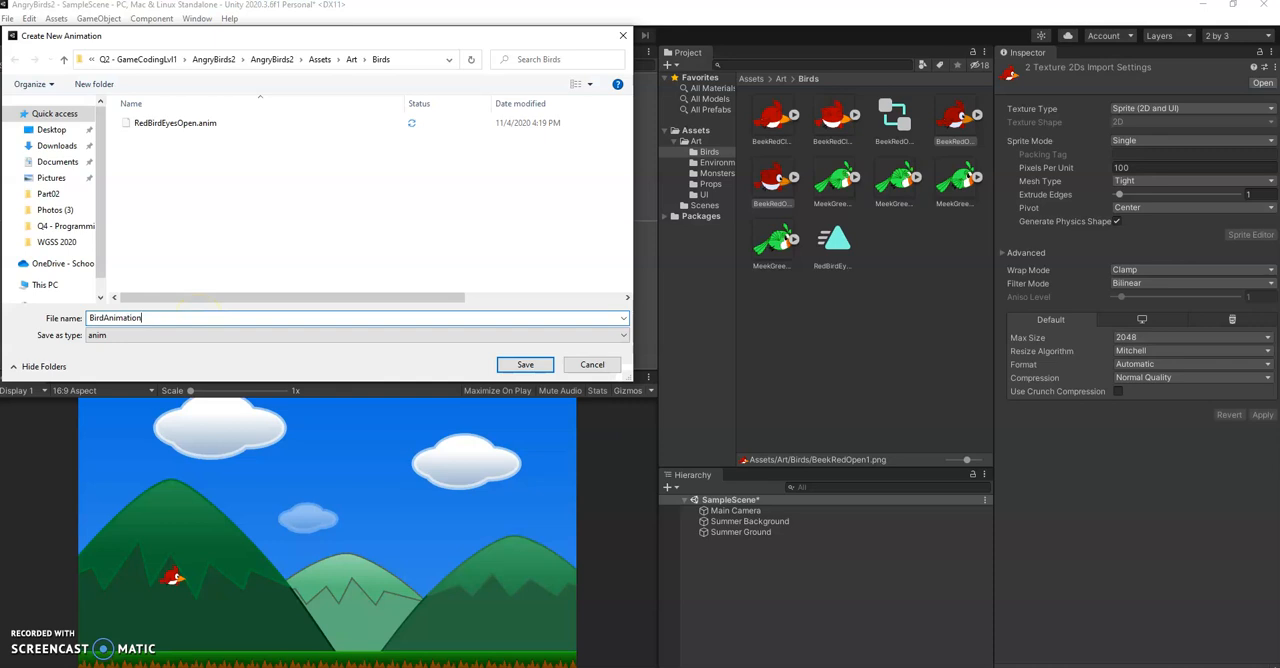
pyautogui.click(525, 364)
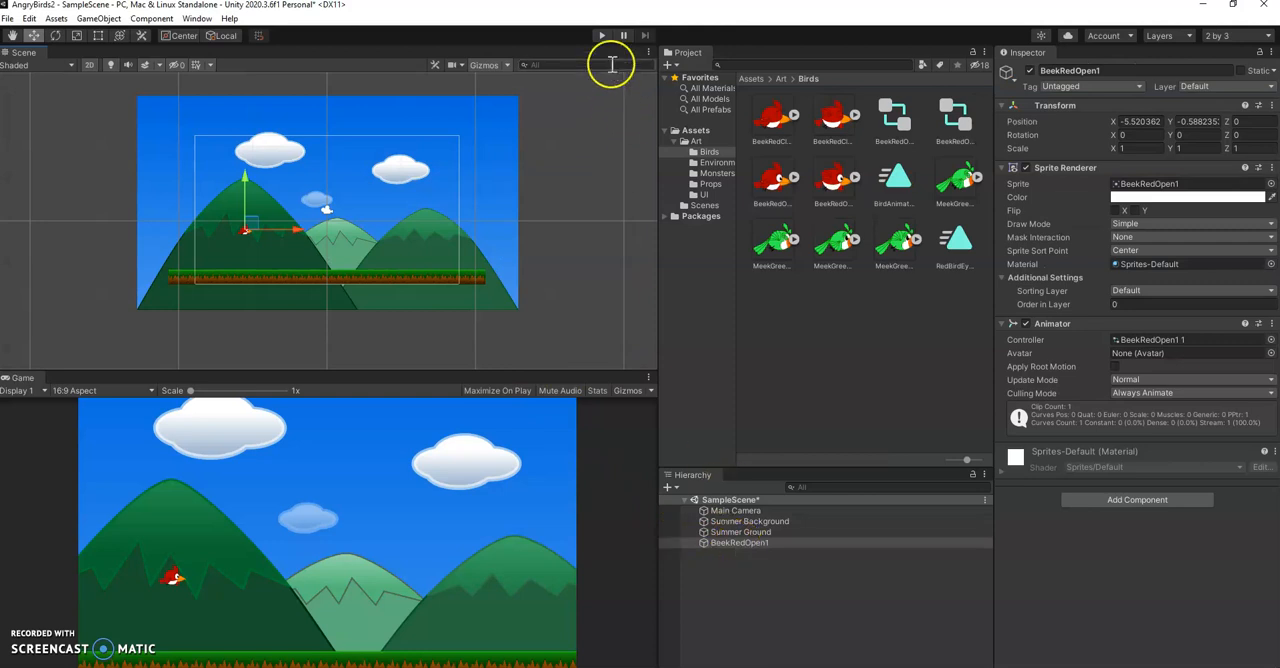
# Play the scene to check the red bird's animation up close, and stop playback
pyautogui.click(602, 36)
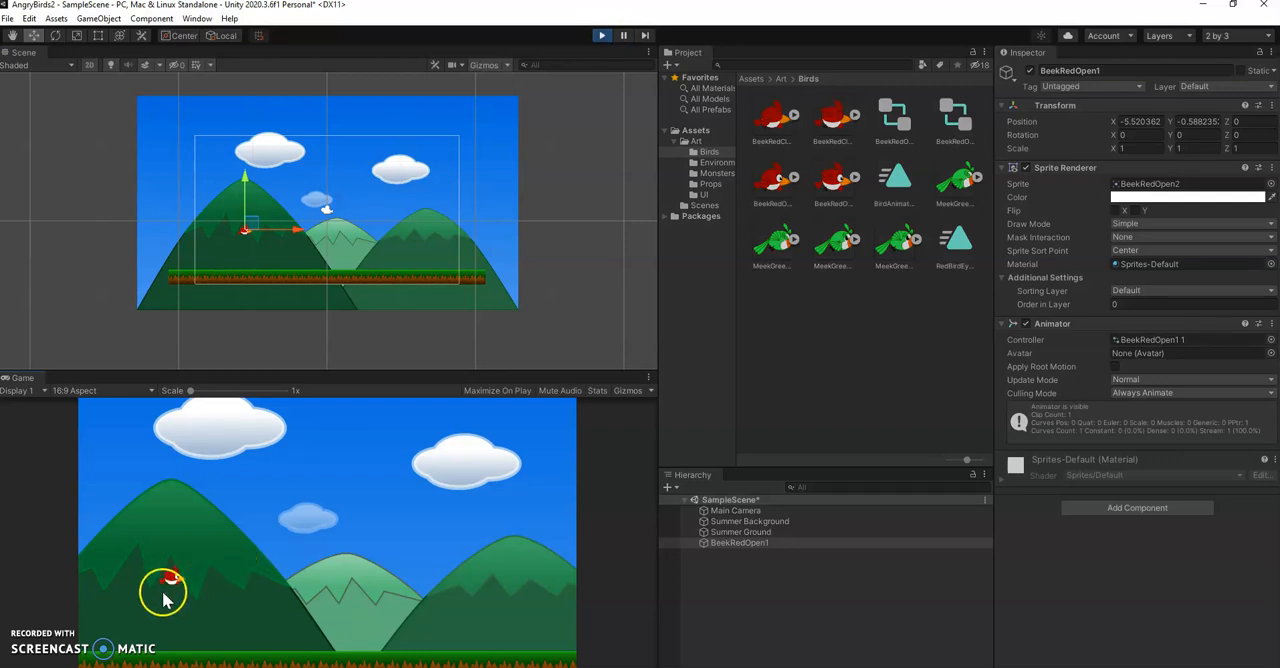
pyautogui.scroll(1, 252, 258)
pyautogui.scroll(8, 252, 258)
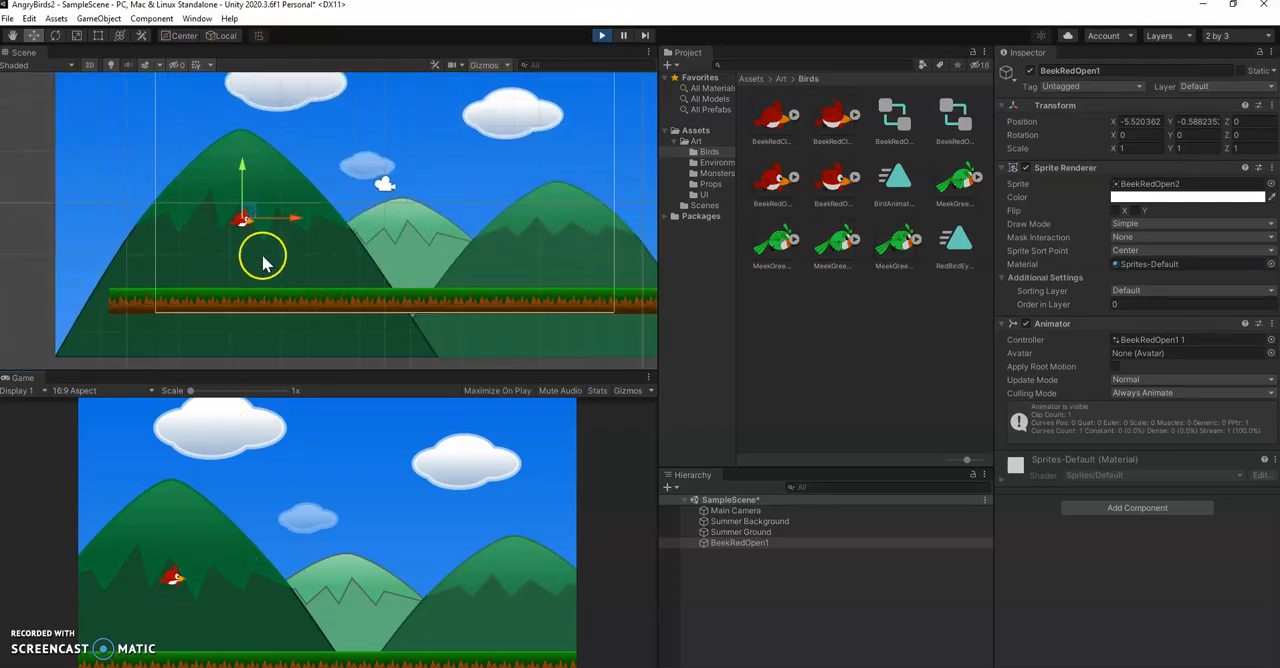
pyautogui.scroll(2, 234, 218)
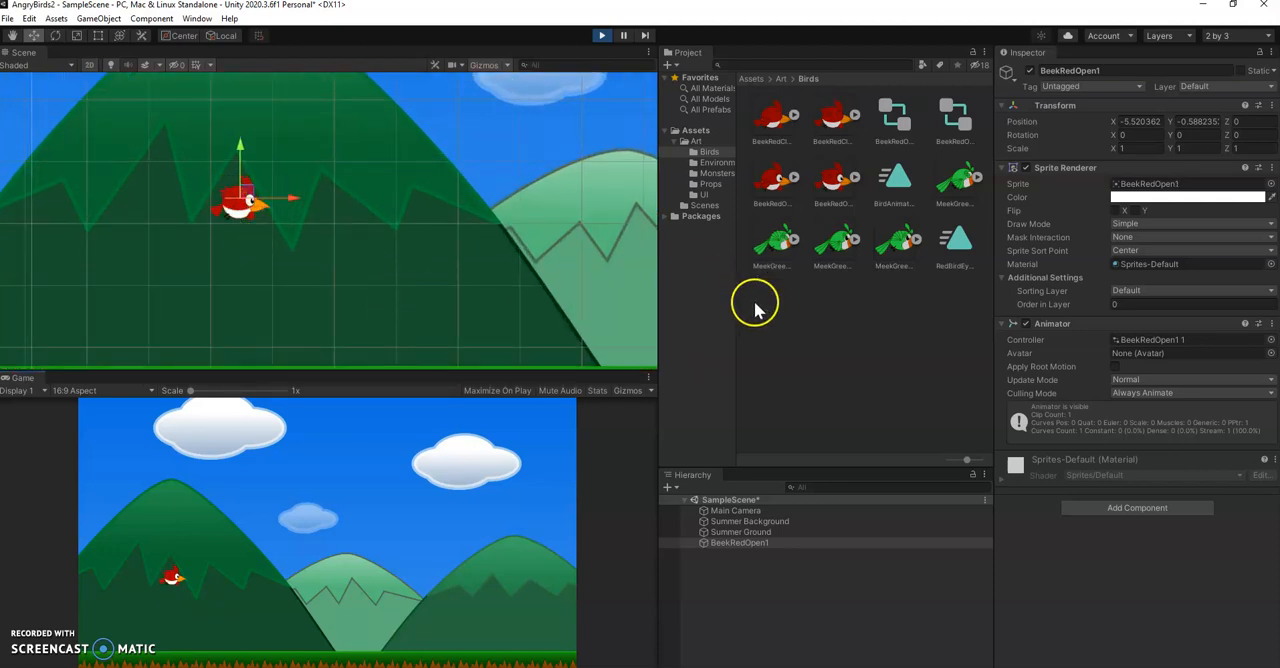
pyautogui.click(603, 40)
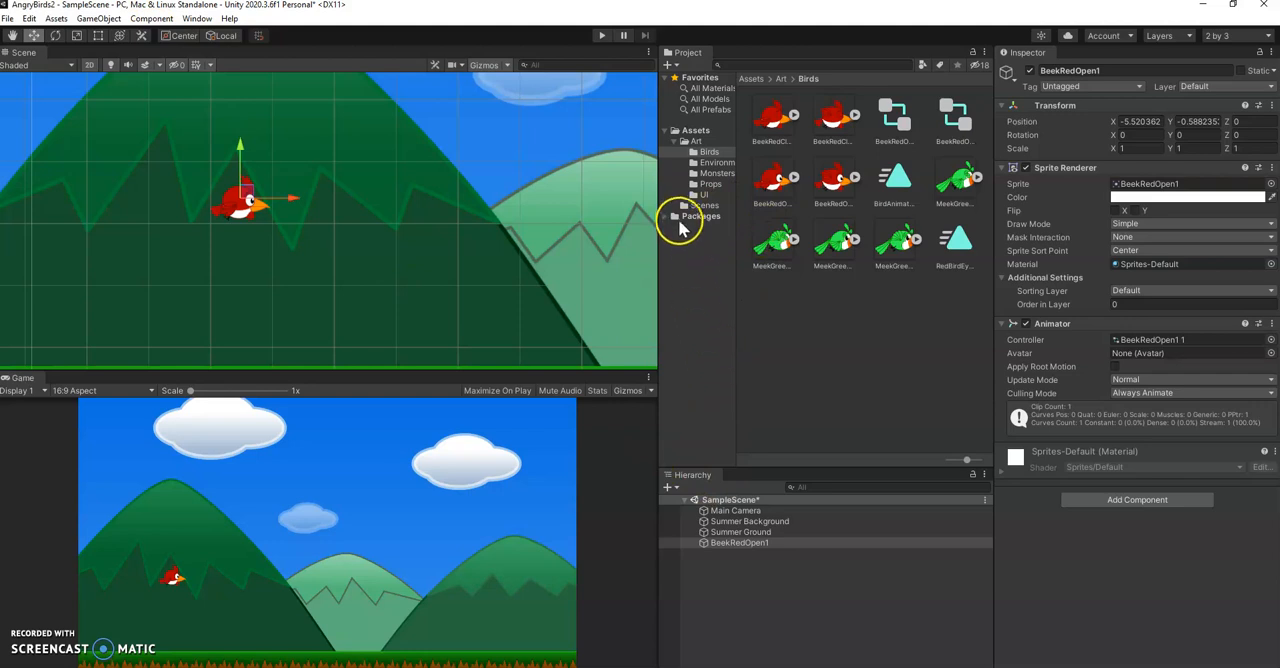
# Open the BirdAnimation clip from the Art/Birds folder in the Animation window
pyautogui.click(696, 131)
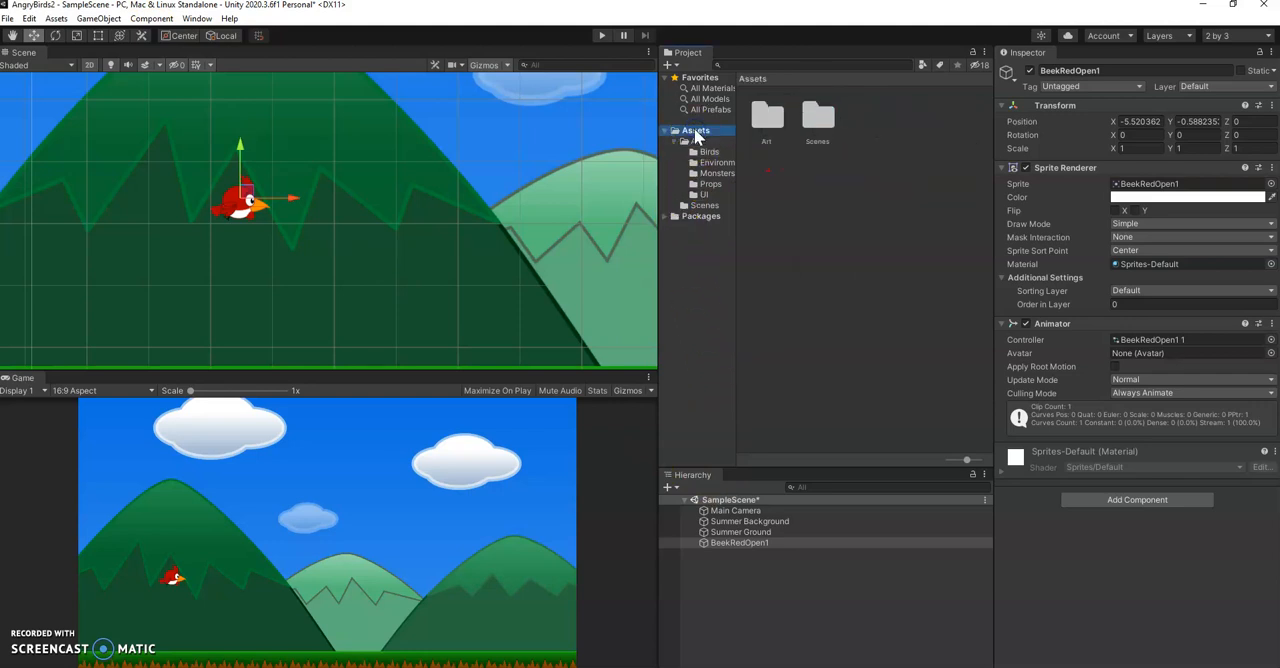
pyautogui.click(677, 142)
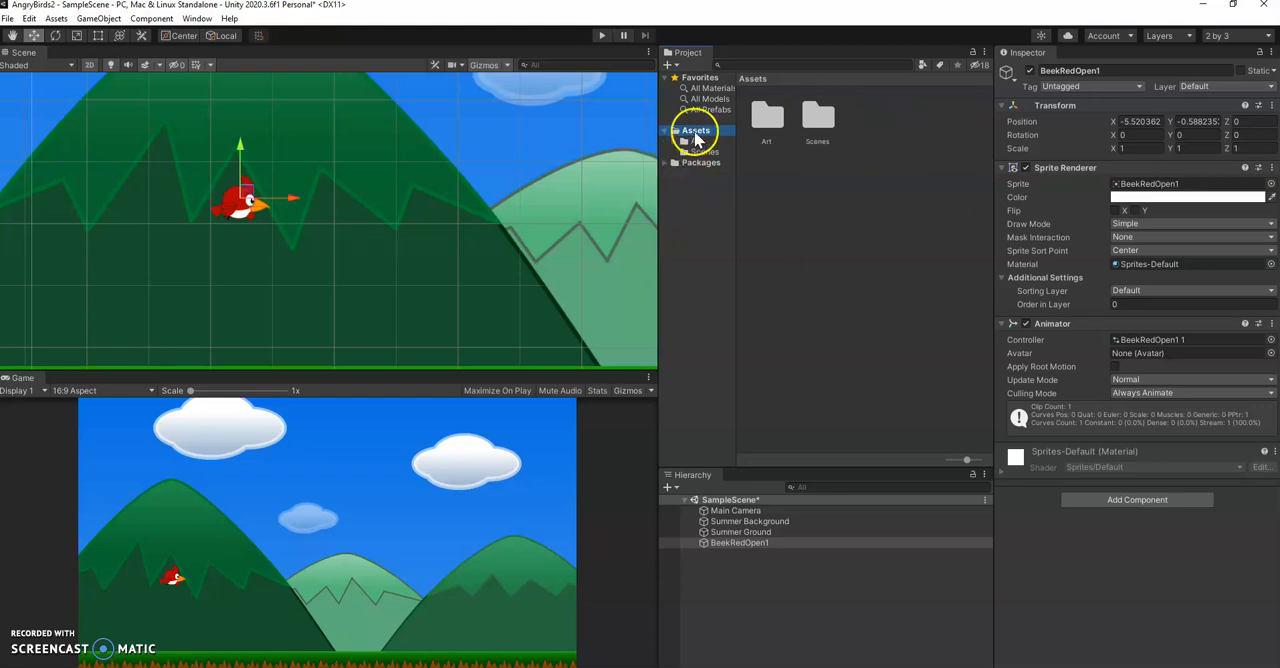
pyautogui.click(697, 142)
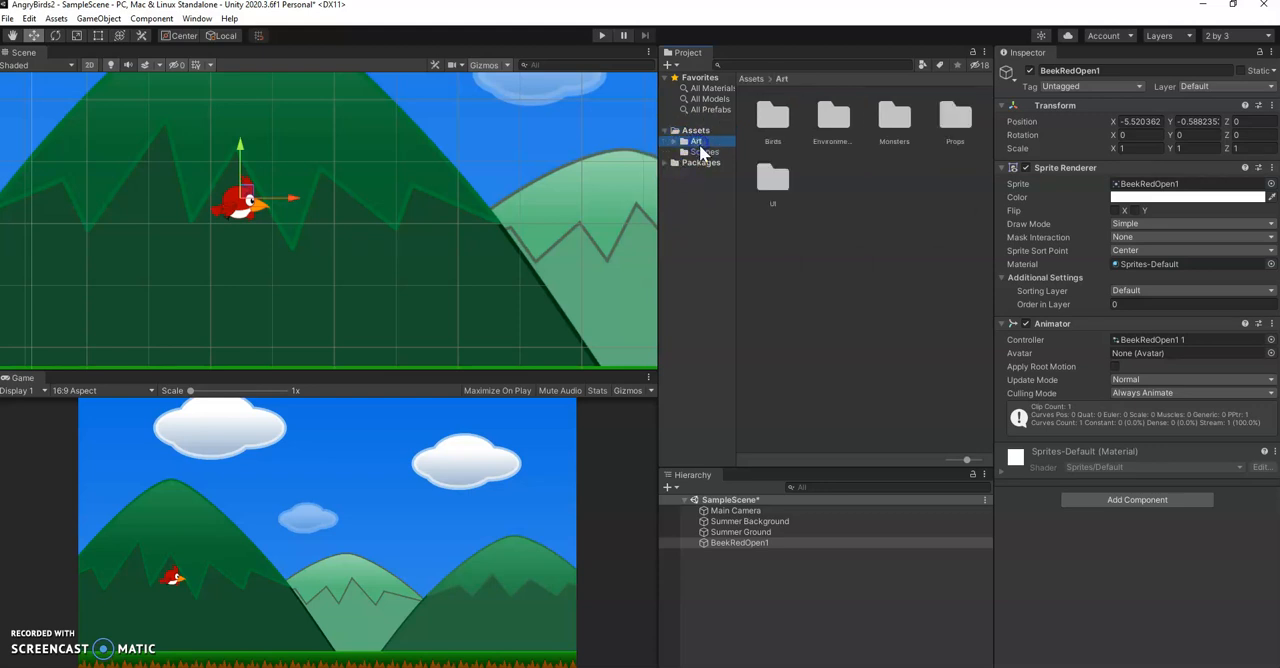
pyautogui.doubleClick(775, 117)
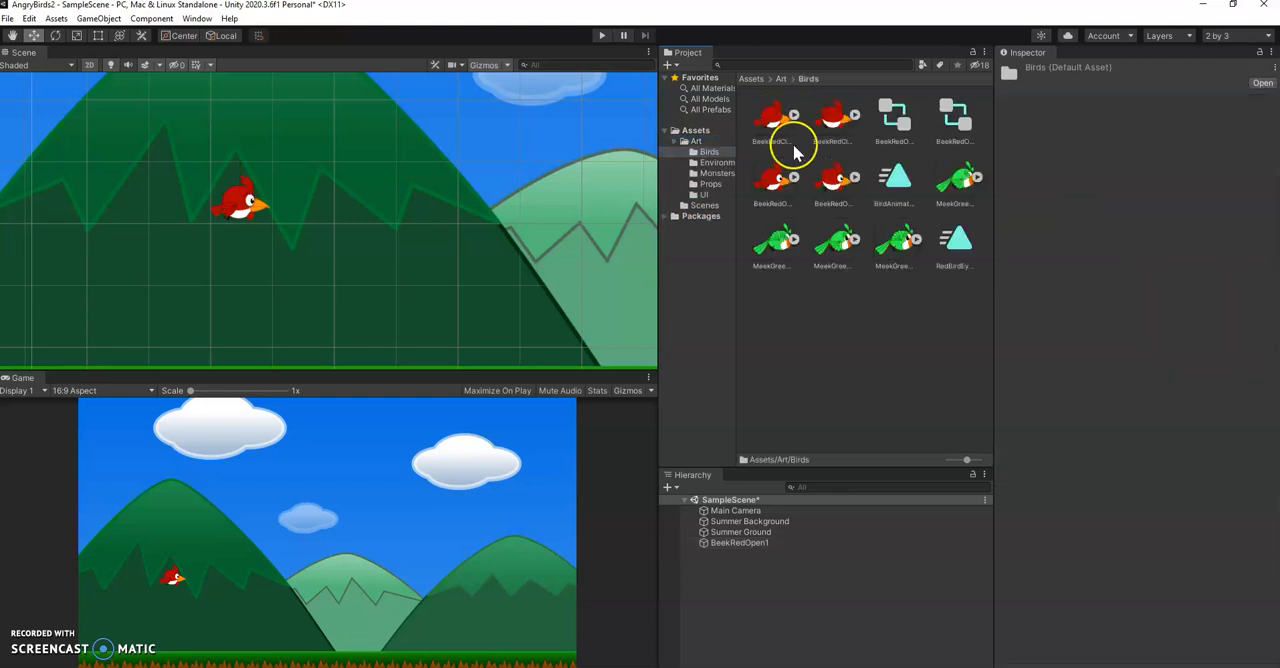
pyautogui.click(897, 181)
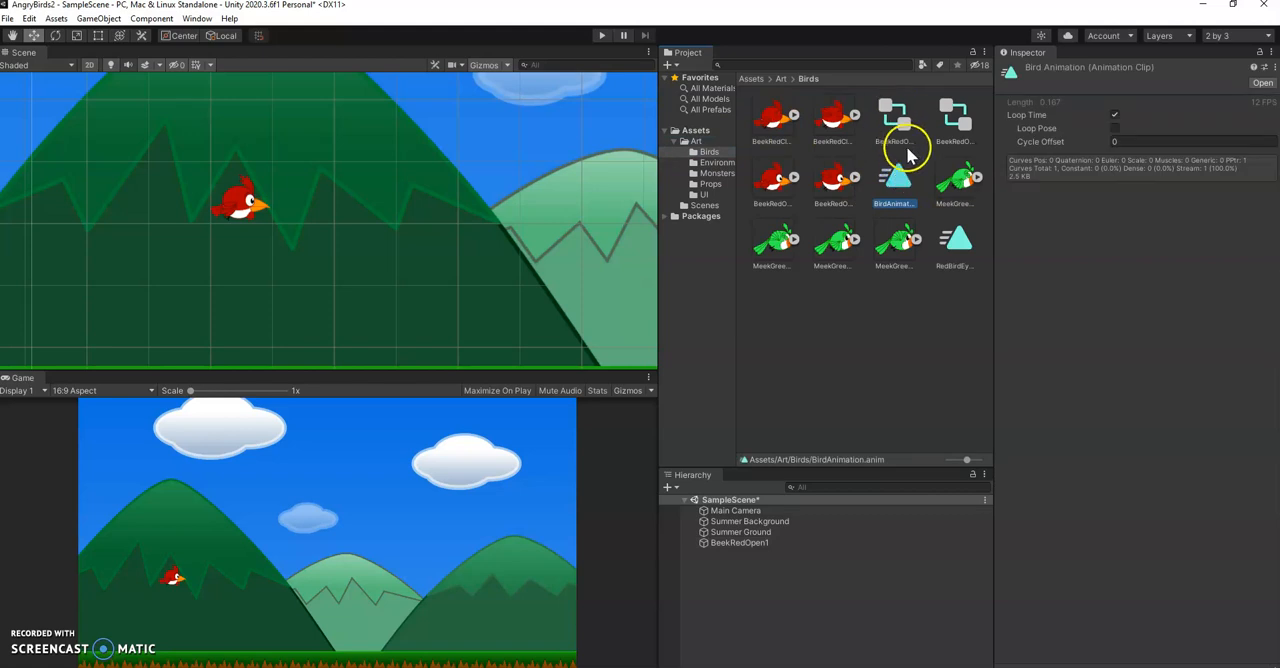
pyautogui.doubleClick(900, 177)
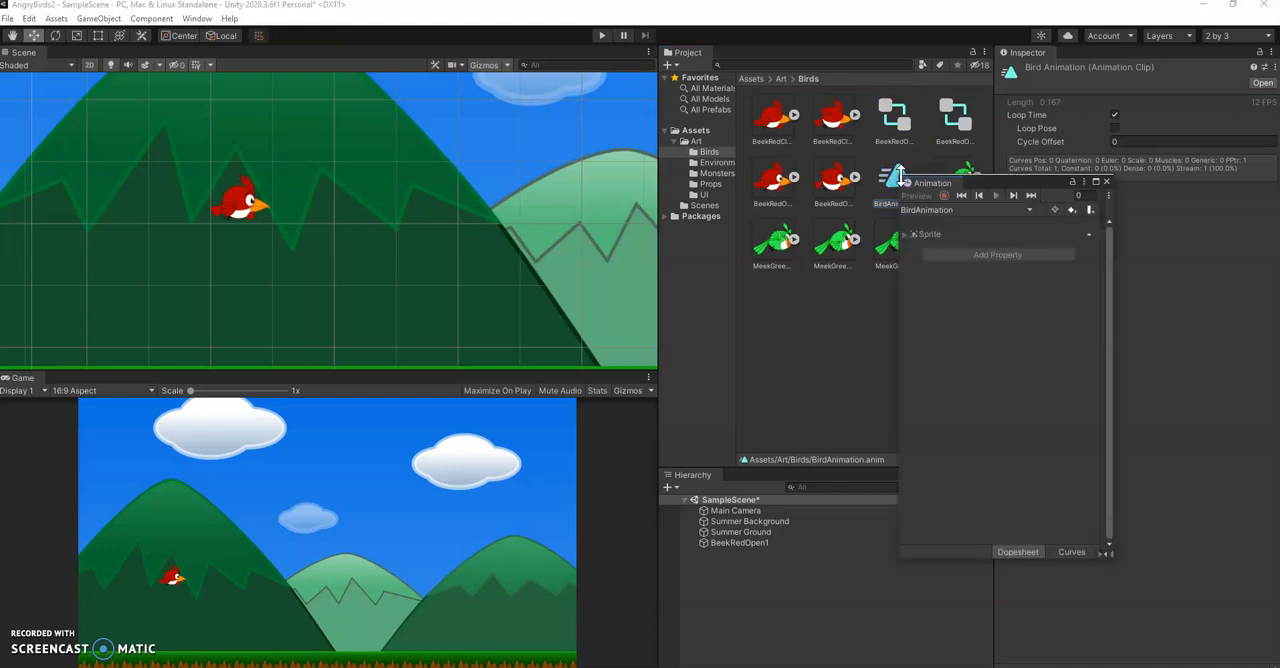
# Show BeekRedOpen1's keyframe timeline in a widened Animation window, keeping the bird in the scene visible
pyautogui.moveTo(1020, 184); pyautogui.dragTo(411, 262)
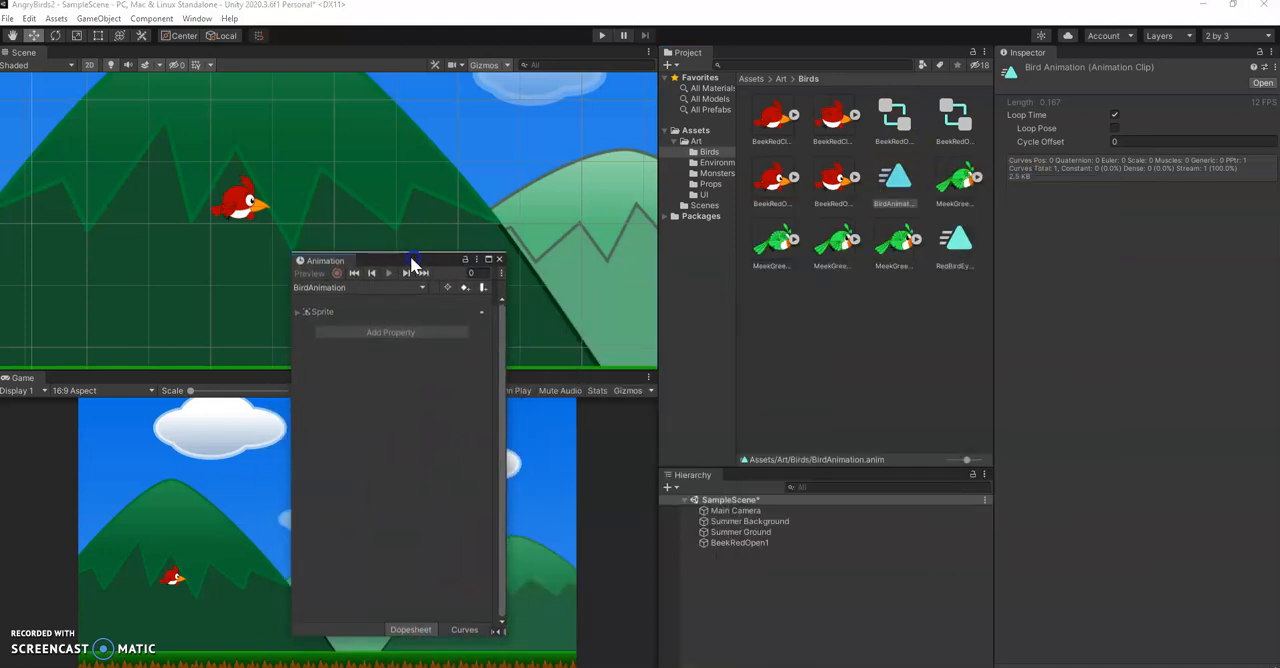
pyautogui.click(748, 542)
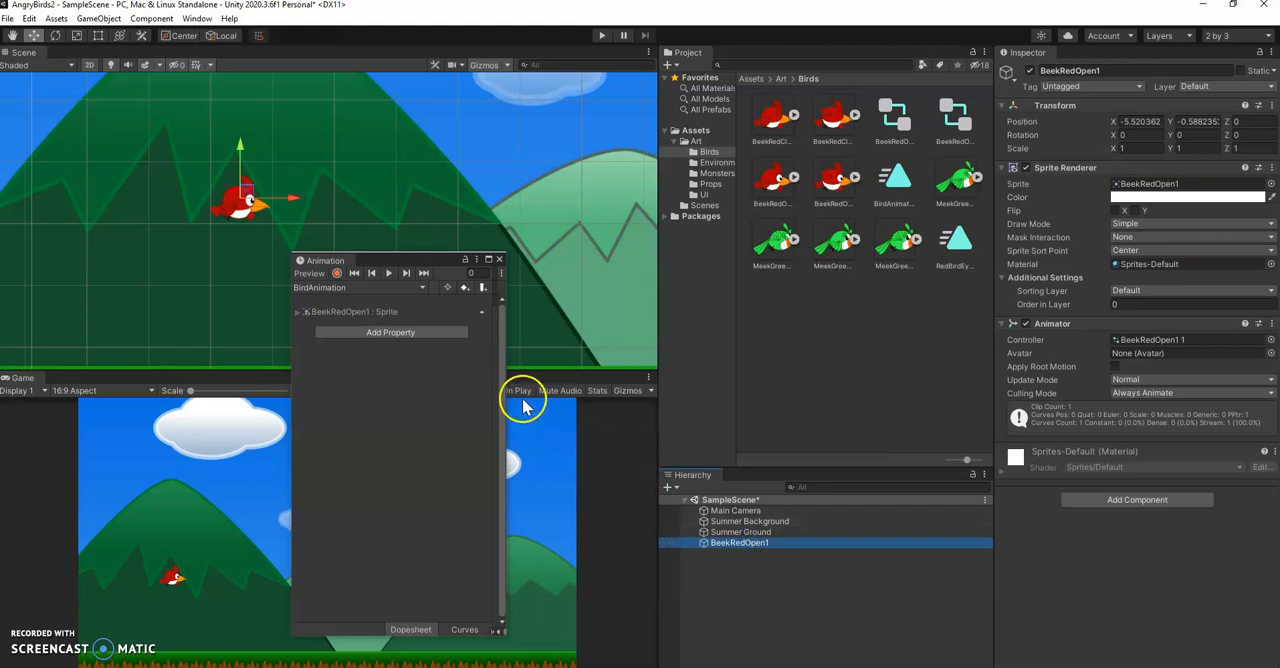
pyautogui.moveTo(508, 400); pyautogui.dragTo(966, 372)
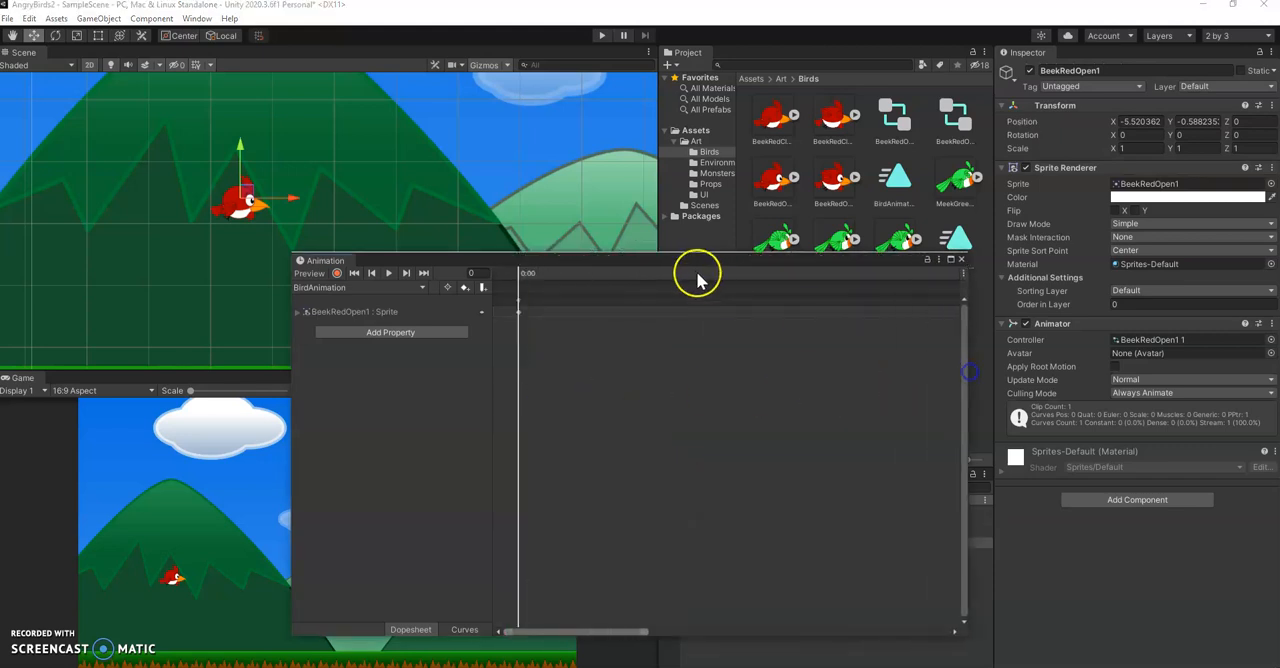
pyautogui.moveTo(683, 263); pyautogui.dragTo(523, 261)
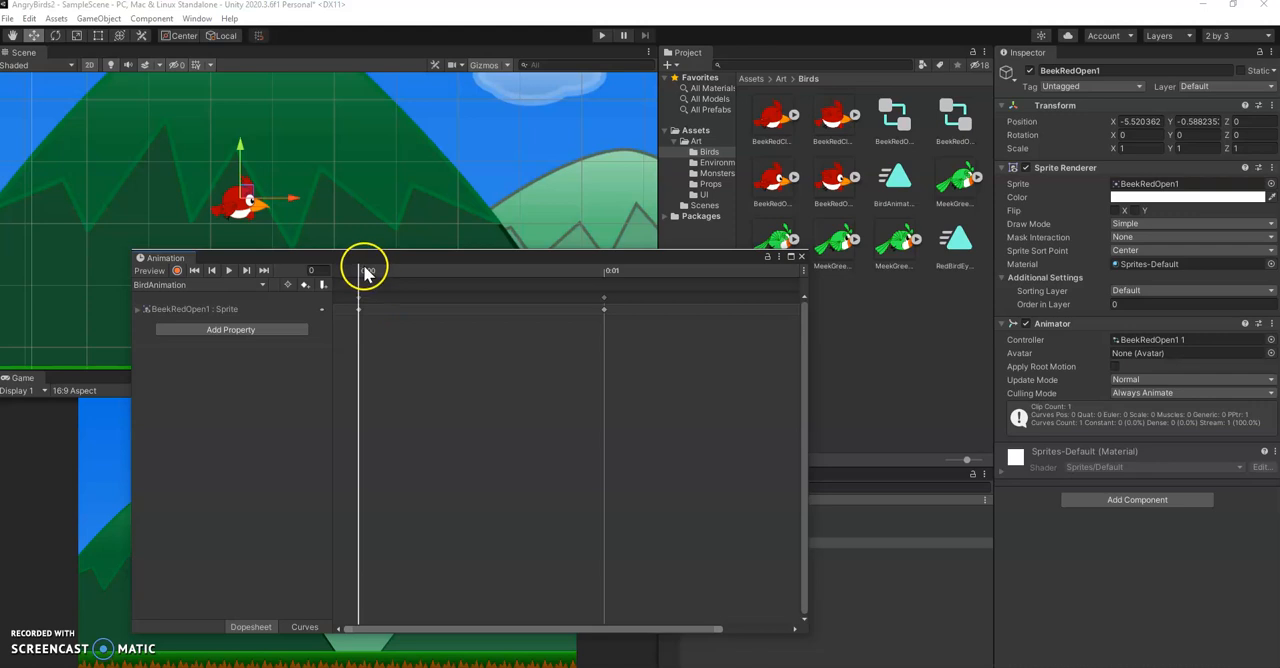
# Step back and forth between BirdAnimation's keyframes to compare the bird's sprites, and close the Animation window
pyautogui.click(246, 271)
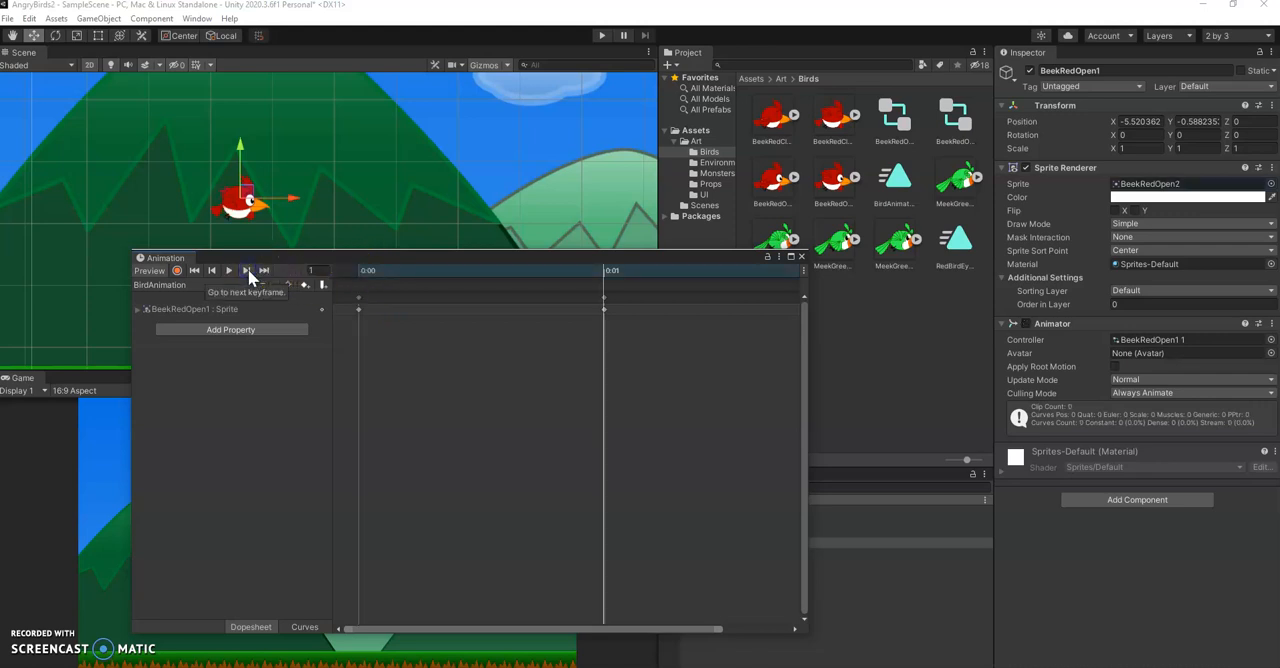
pyautogui.click(246, 271)
pyautogui.click(211, 270)
pyautogui.click(246, 271)
pyautogui.click(211, 271)
pyautogui.click(248, 271)
pyautogui.click(210, 271)
pyautogui.click(211, 270)
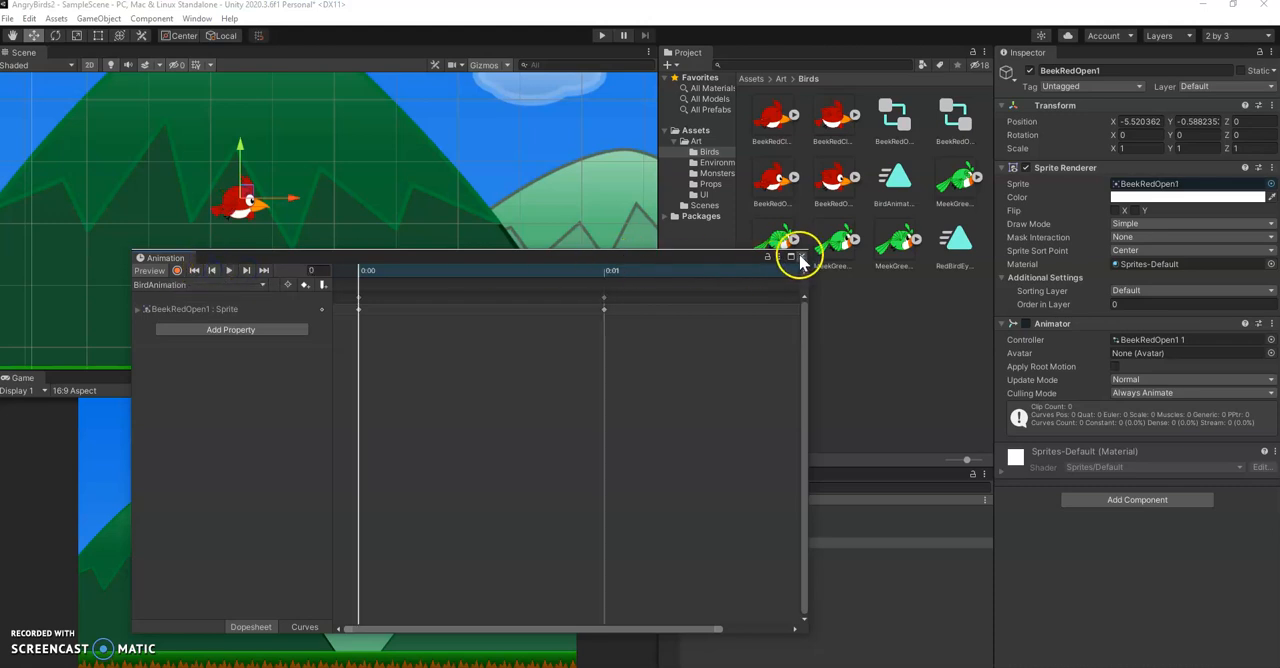
pyautogui.click(801, 257)
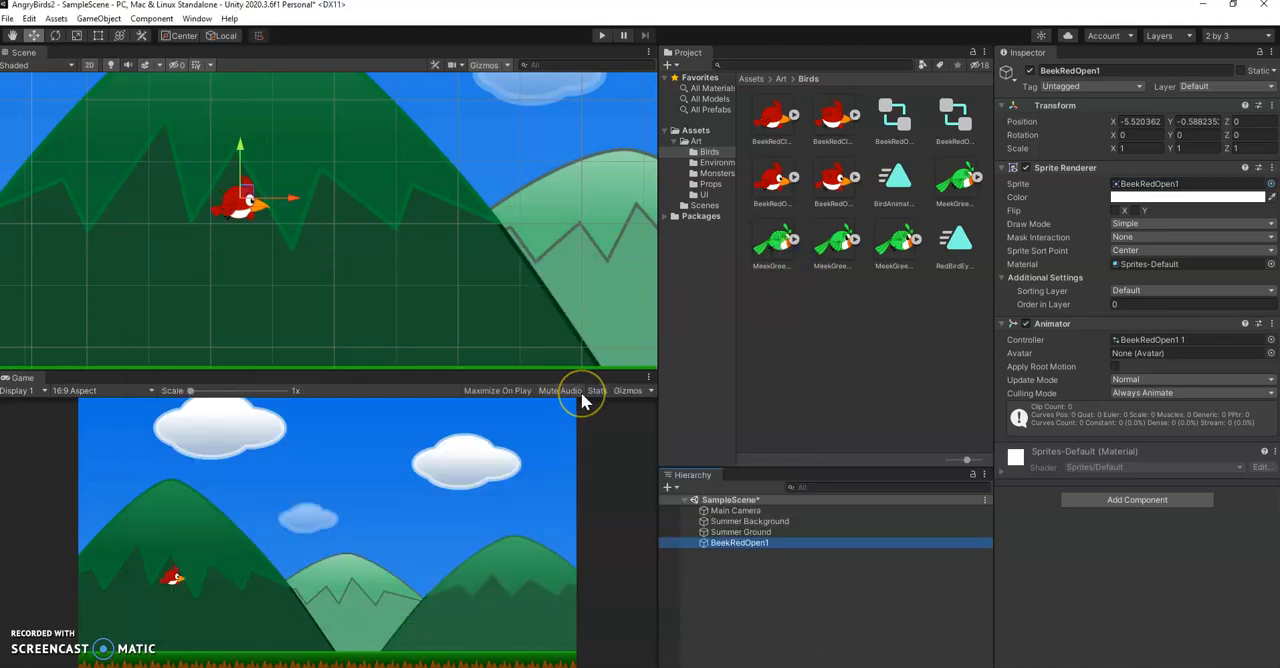